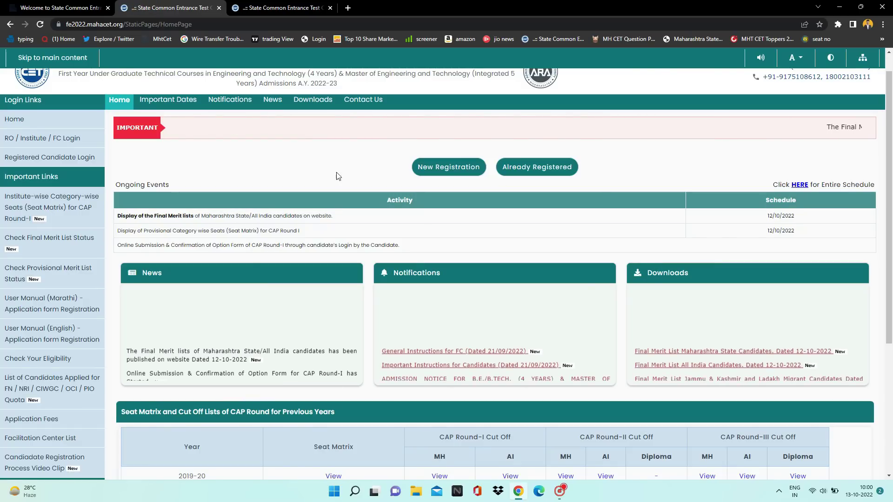
Switch to the logged-in candidate's welcome page and look at the Option Form links.
{"action": "left_click", "coordinate": [269, 14]}
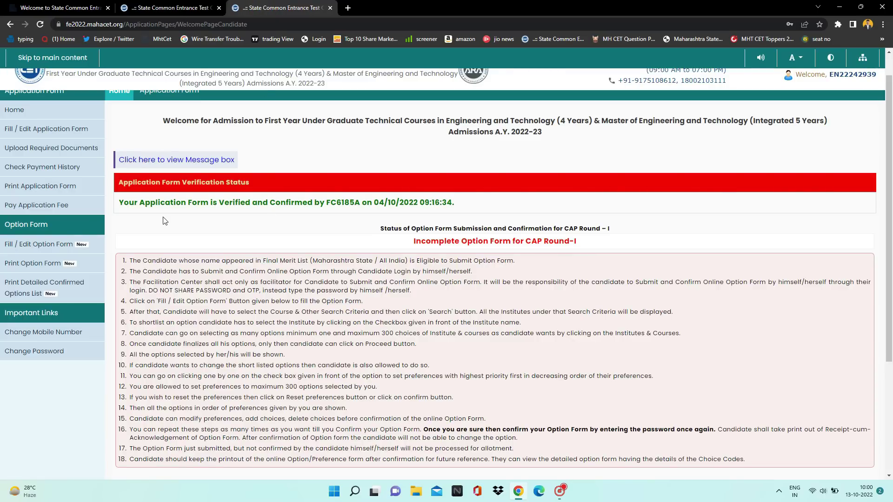
{"action": "scroll", "coordinate": [2, 250], "scroll_direction": "up", "scroll_amount": 5}
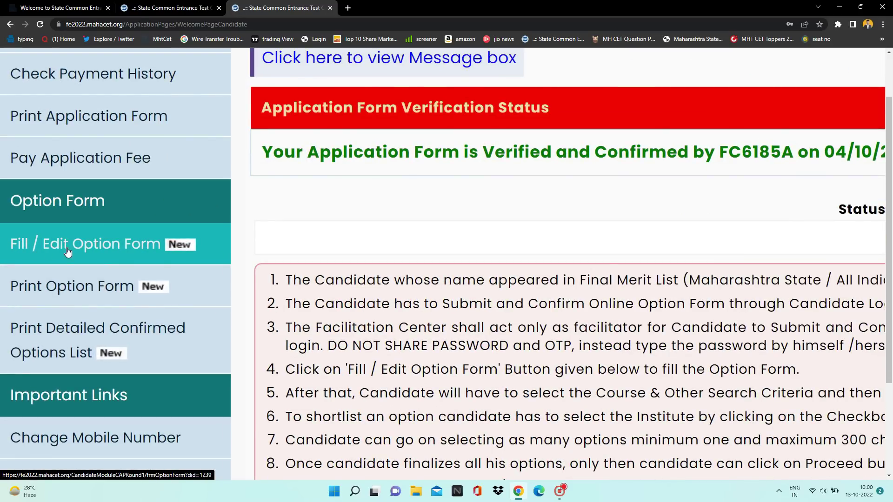
{"action": "scroll", "coordinate": [67, 252], "scroll_direction": "down", "scroll_amount": 2}
{"action": "scroll", "coordinate": [67, 252], "scroll_direction": "down", "scroll_amount": 3}
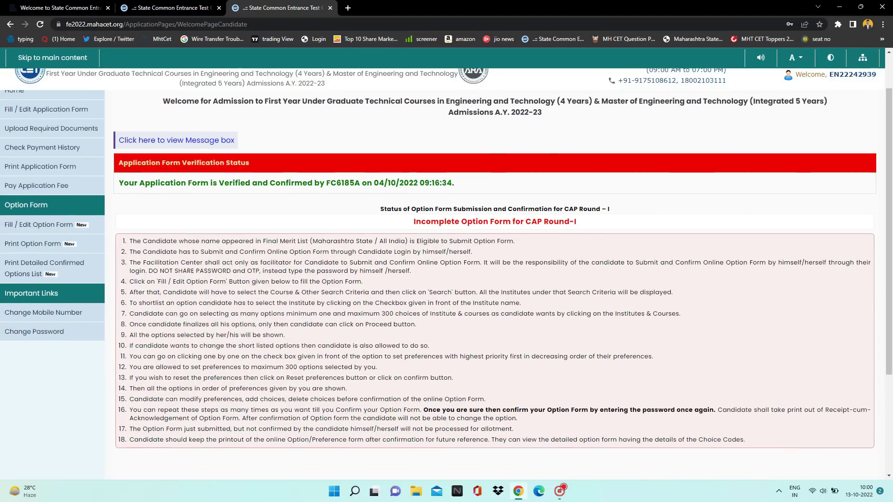
Read the CAP Round-I option form status and the numbered instructions, highlighting the limit of 300 choices in item 7.
{"action": "scroll", "coordinate": [484, 162], "scroll_direction": "down", "scroll_amount": 2}
{"action": "scroll", "coordinate": [484, 163], "scroll_direction": "up", "scroll_amount": 3}
{"action": "scroll", "coordinate": [484, 163], "scroll_direction": "up", "scroll_amount": 1}
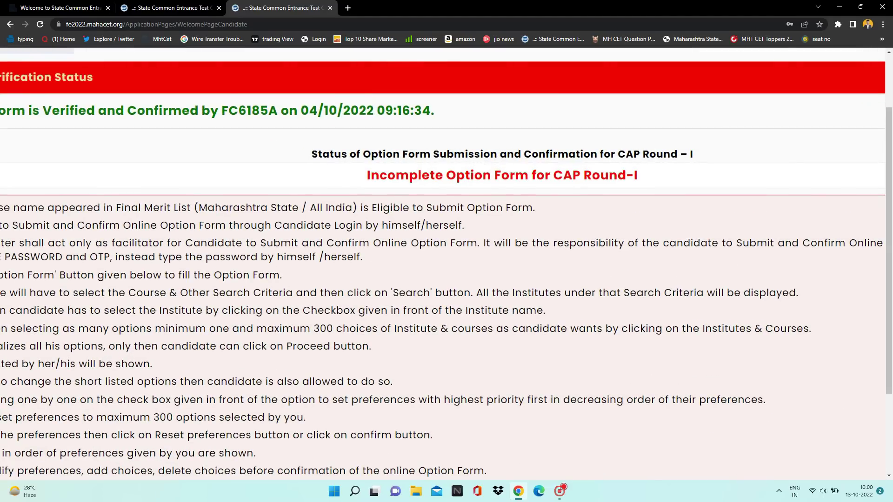
{"action": "scroll", "coordinate": [484, 233], "scroll_direction": "down", "scroll_amount": 3}
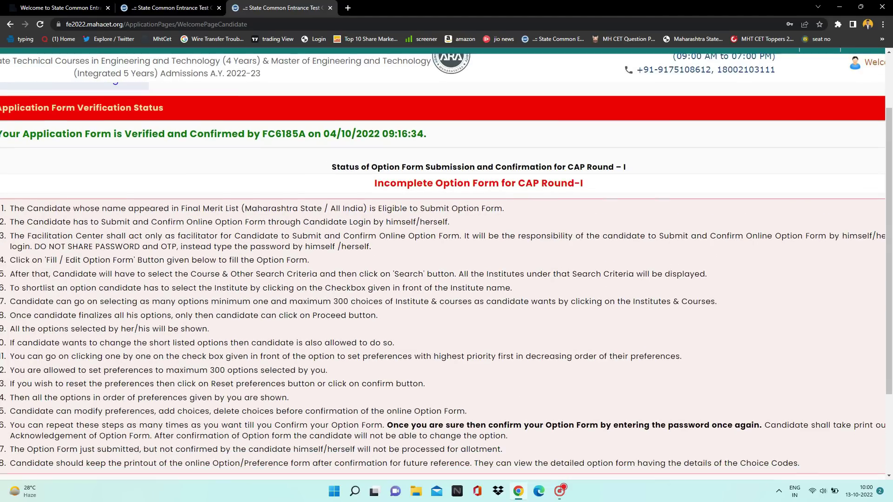
{"action": "scroll", "coordinate": [484, 233], "scroll_direction": "up", "scroll_amount": 2}
{"action": "scroll", "coordinate": [484, 270], "scroll_direction": "down", "scroll_amount": 1}
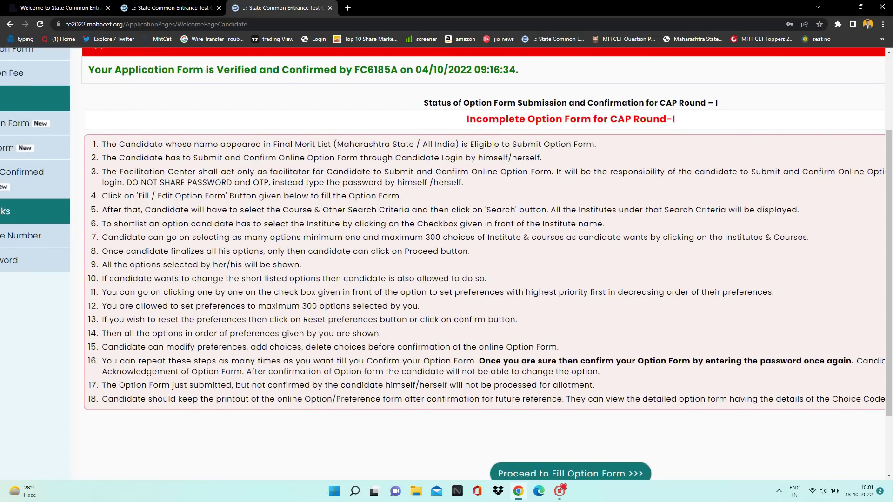
{"action": "scroll", "coordinate": [437, 212], "scroll_direction": "down", "scroll_amount": 1}
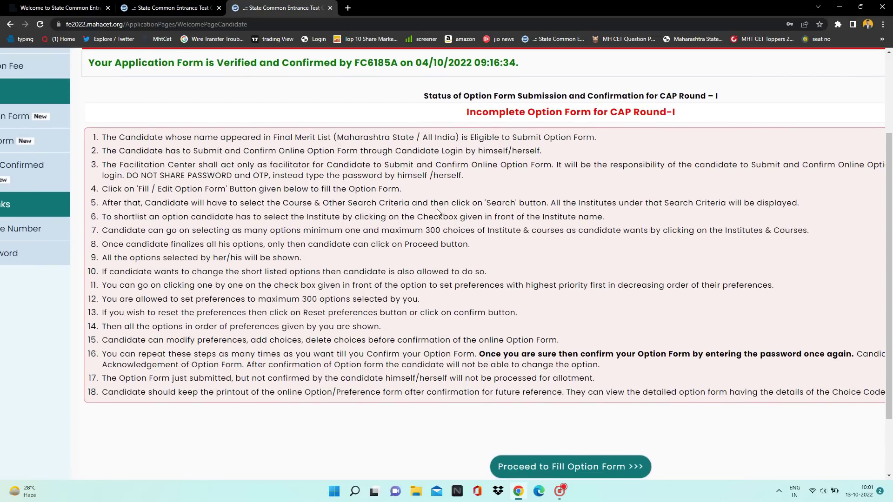
{"action": "scroll", "coordinate": [358, 238], "scroll_direction": "down", "scroll_amount": 1}
{"action": "scroll", "coordinate": [399, 228], "scroll_direction": "down", "scroll_amount": 1}
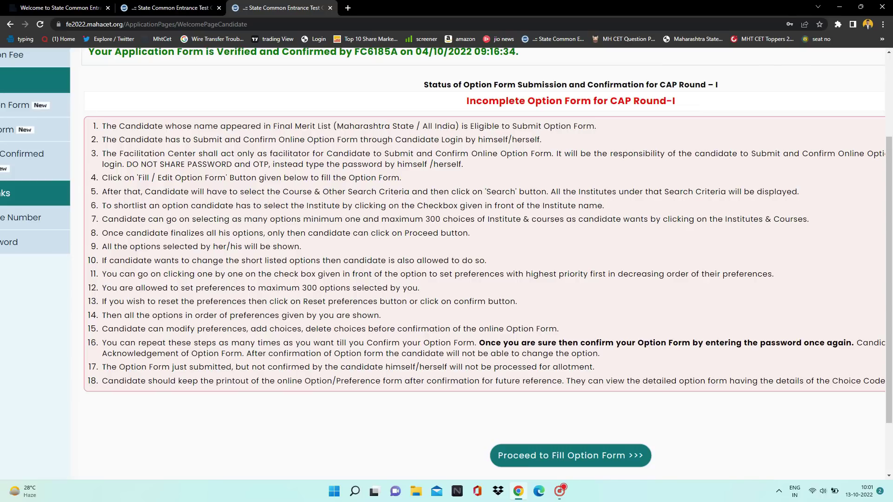
{"action": "left_click_drag", "start_coordinate": [425, 219], "coordinate": [453, 219]}
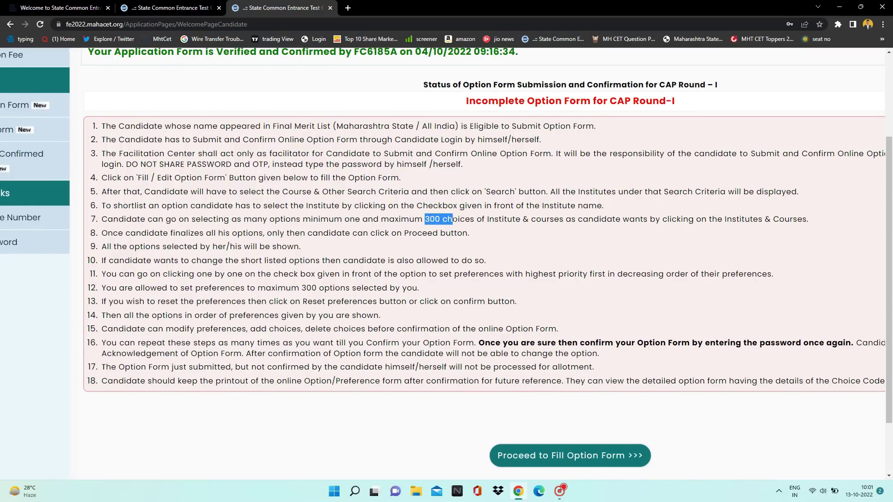
{"action": "scroll", "coordinate": [446, 261], "scroll_direction": "down", "scroll_amount": 1}
{"action": "scroll", "coordinate": [307, 319], "scroll_direction": "down", "scroll_amount": 1}
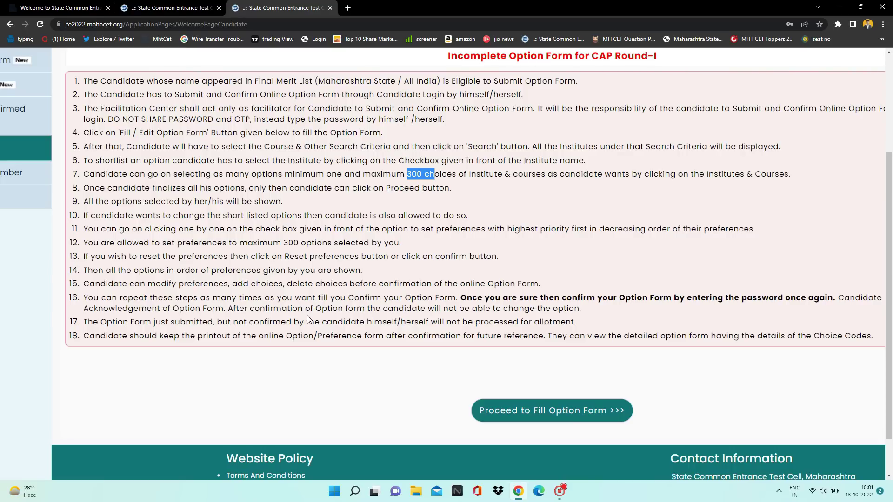
{"action": "key", "text": "ctrl+minus"}
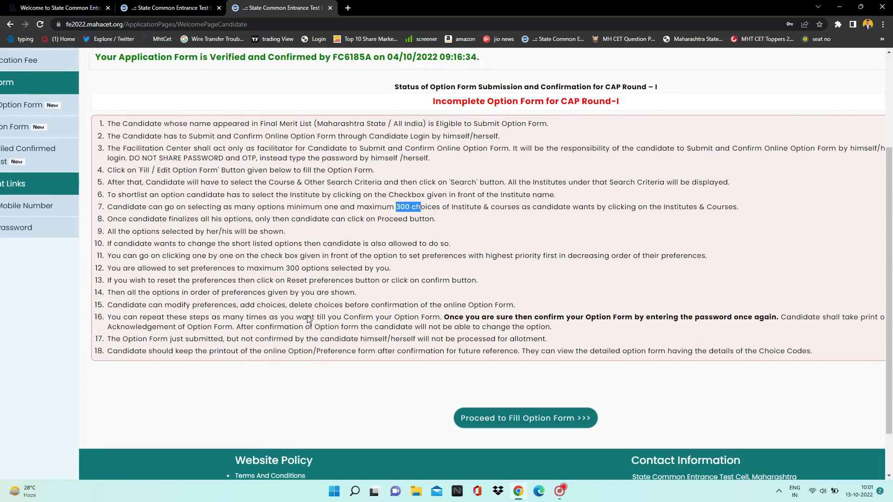
{"action": "scroll", "coordinate": [307, 316], "scroll_direction": "right", "scroll_amount": 1}
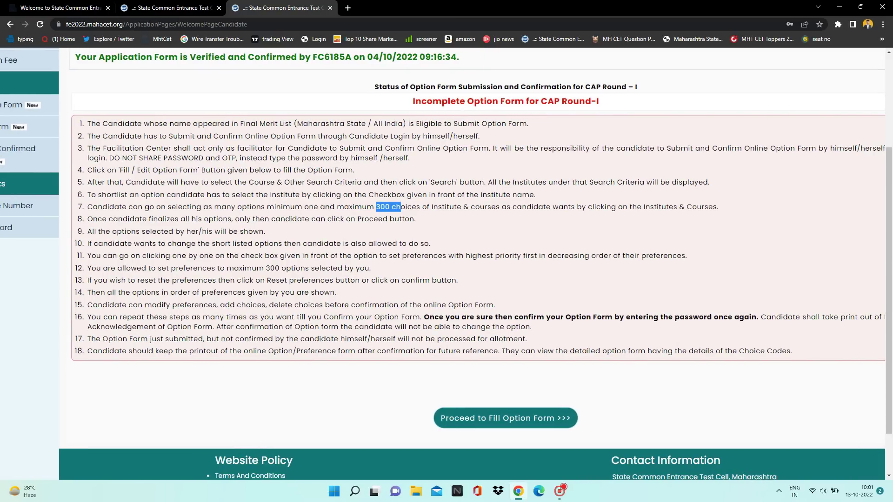
Clear the text highlight and proceed to filling the option form from the end of the instructions.
{"action": "left_click", "coordinate": [380, 300]}
{"action": "scroll", "coordinate": [436, 308], "scroll_direction": "down", "scroll_amount": 1}
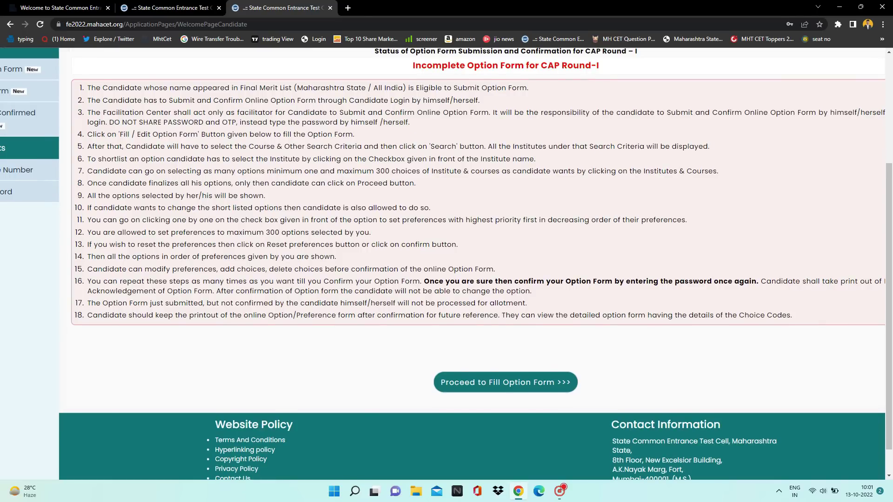
{"action": "scroll", "coordinate": [436, 308], "scroll_direction": "down", "scroll_amount": 1}
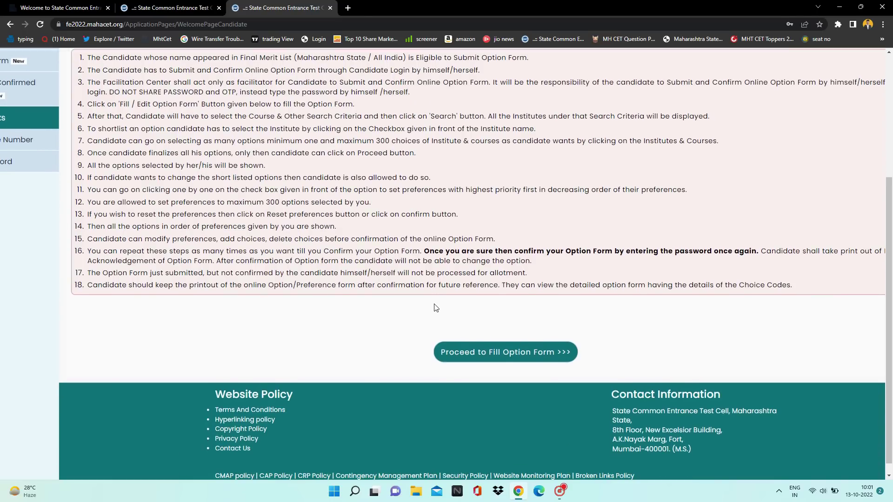
{"action": "left_click", "coordinate": [489, 356]}
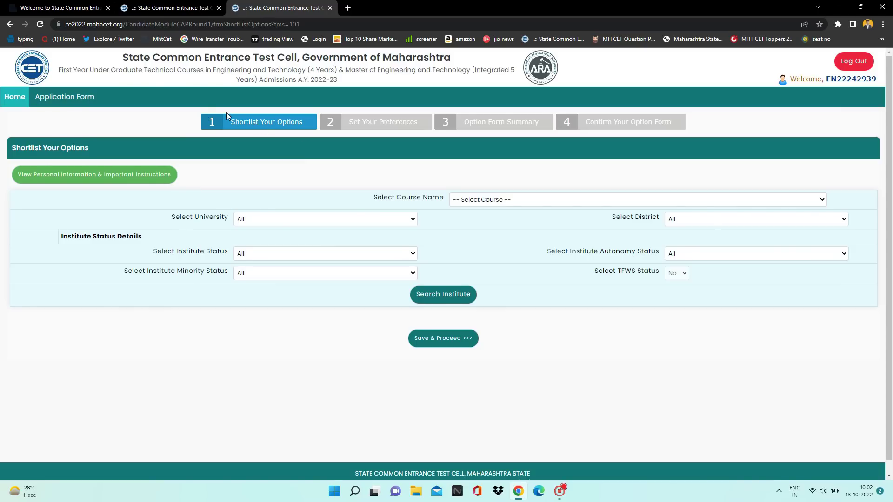
Examine the four option form stages, from Shortlist Your Options to Confirm Your Option Form.
{"action": "scroll", "coordinate": [226, 113], "scroll_direction": "up", "scroll_amount": 5}
{"action": "scroll", "coordinate": [226, 113], "scroll_direction": "up", "scroll_amount": 1}
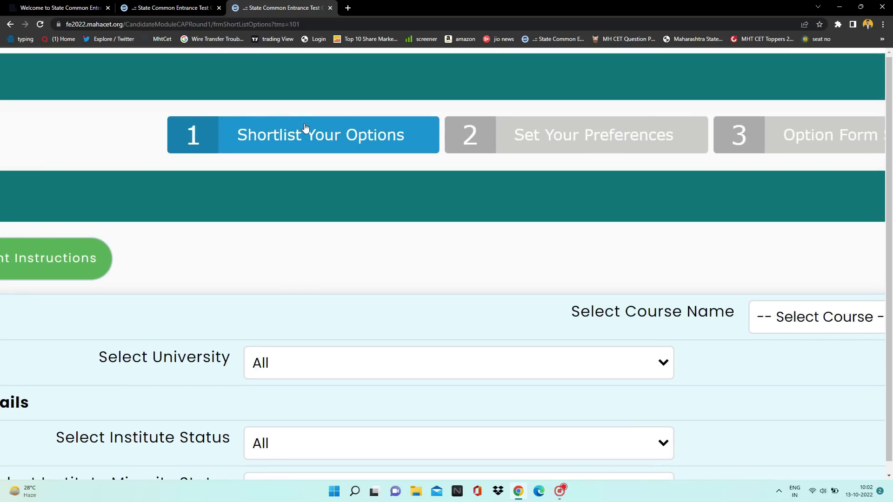
{"action": "scroll", "coordinate": [365, 138], "scroll_direction": "right", "scroll_amount": 2}
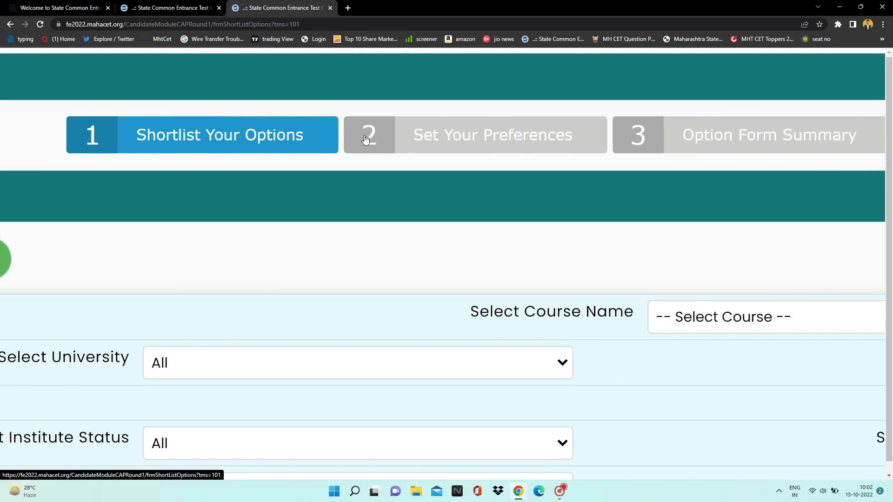
{"action": "scroll", "coordinate": [366, 138], "scroll_direction": "right", "scroll_amount": 1}
{"action": "scroll", "coordinate": [481, 140], "scroll_direction": "right", "scroll_amount": 3}
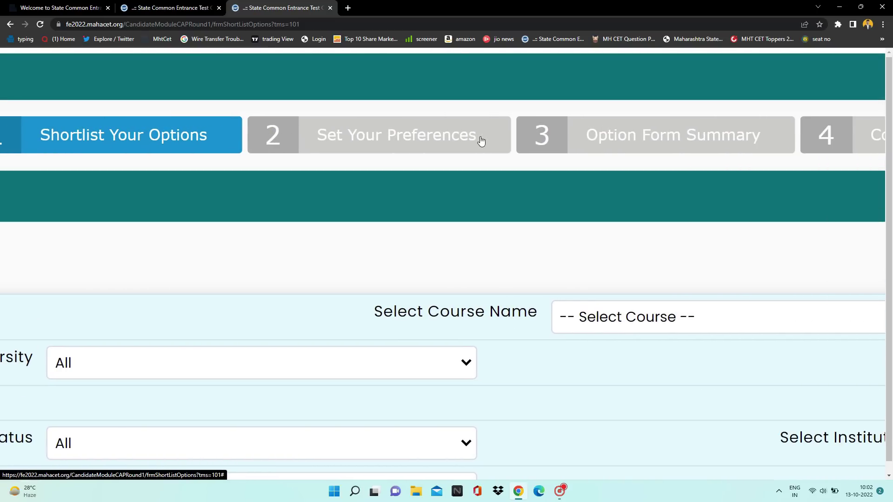
{"action": "scroll", "coordinate": [620, 128], "scroll_direction": "right", "scroll_amount": 1}
{"action": "scroll", "coordinate": [621, 128], "scroll_direction": "right", "scroll_amount": 2}
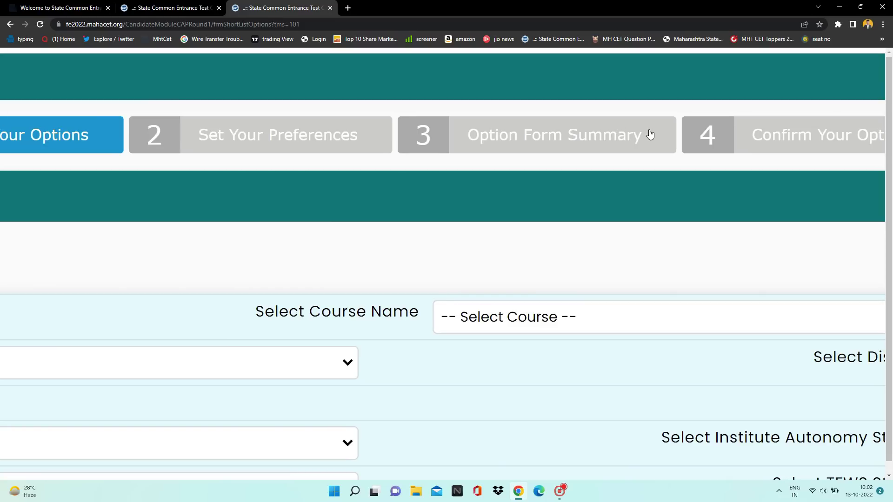
{"action": "scroll", "coordinate": [648, 135], "scroll_direction": "right", "scroll_amount": 3}
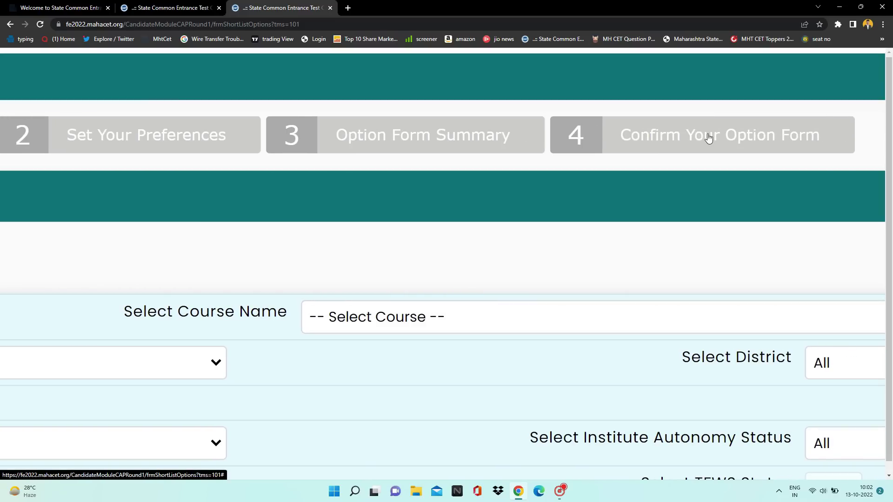
{"action": "scroll", "coordinate": [708, 138], "scroll_direction": "down", "scroll_amount": 5}
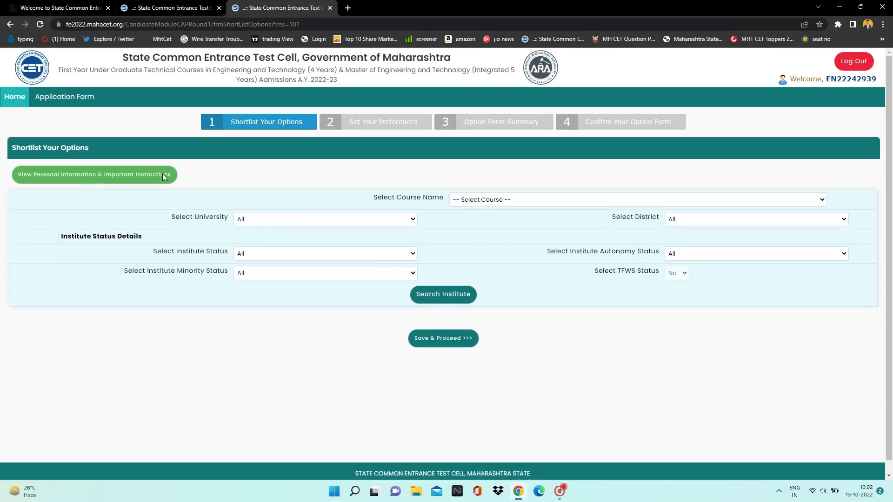
View the personal information and important instructions, read through the seat codes and shortlisting rules, and close them.
{"action": "scroll", "coordinate": [6, 183], "scroll_direction": "up", "scroll_amount": 5}
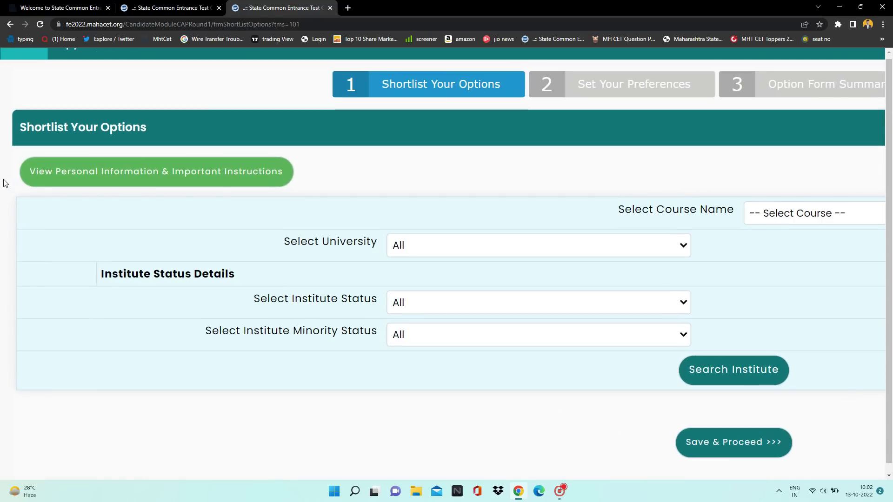
{"action": "left_click", "coordinate": [105, 173]}
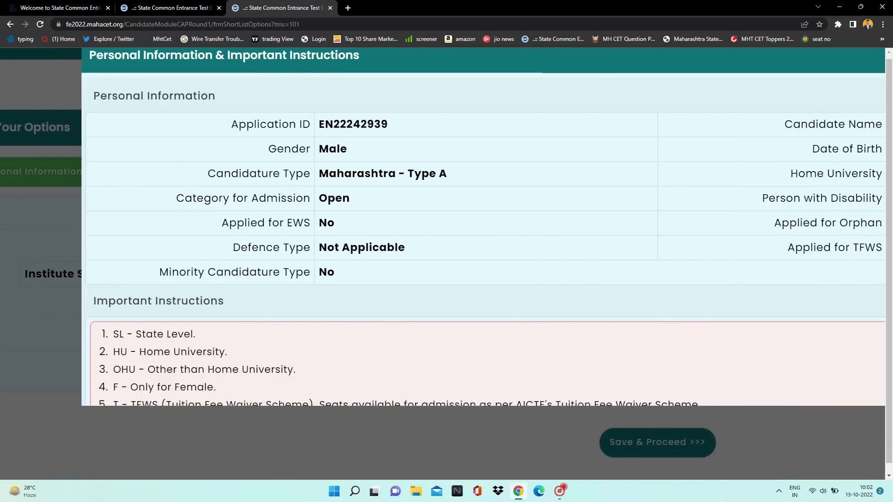
{"action": "scroll", "coordinate": [360, 155], "scroll_direction": "down", "scroll_amount": 2}
{"action": "scroll", "coordinate": [360, 153], "scroll_direction": "down", "scroll_amount": 1}
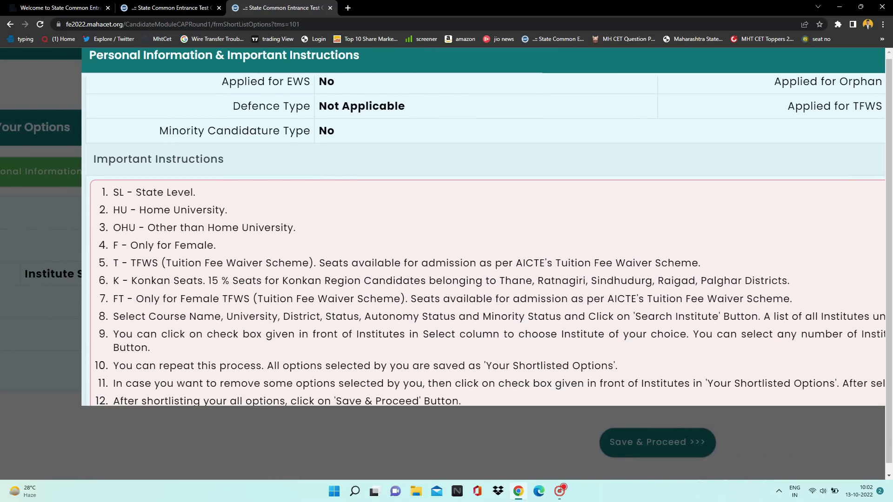
{"action": "scroll", "coordinate": [486, 241], "scroll_direction": "down", "scroll_amount": 1}
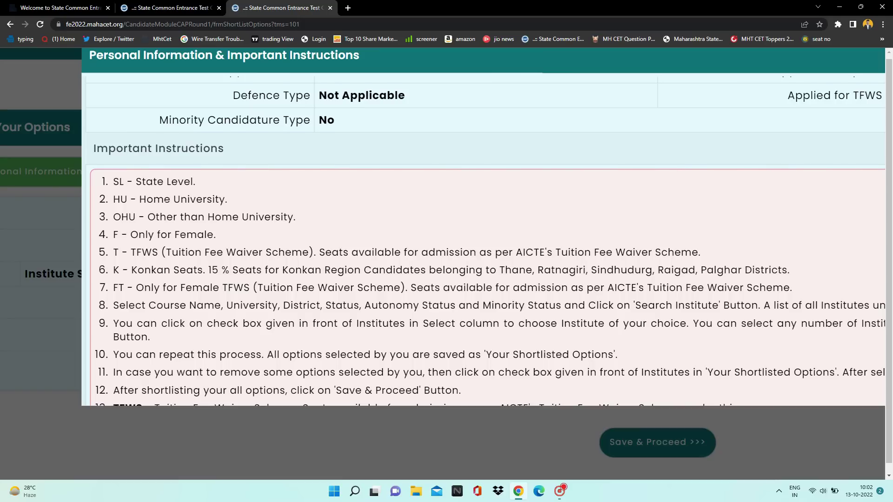
{"action": "scroll", "coordinate": [485, 239], "scroll_direction": "down", "scroll_amount": 1}
{"action": "scroll", "coordinate": [165, 208], "scroll_direction": "down", "scroll_amount": 1}
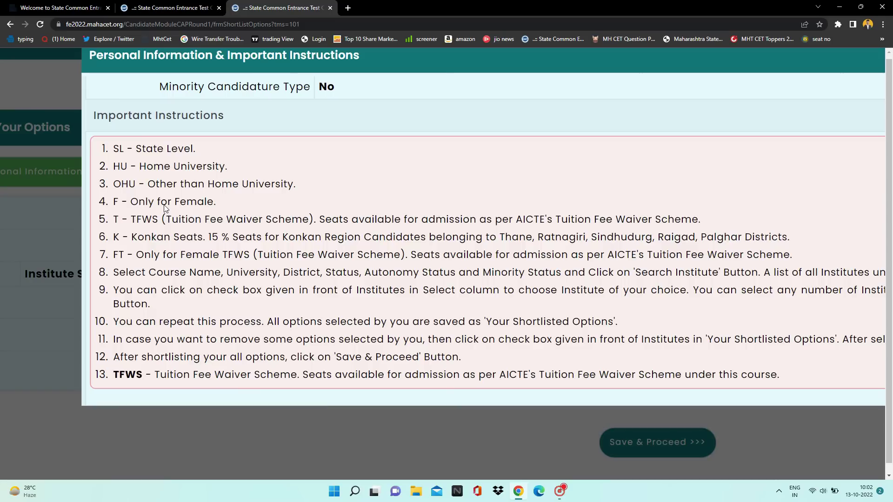
{"action": "scroll", "coordinate": [165, 208], "scroll_direction": "down", "scroll_amount": 1}
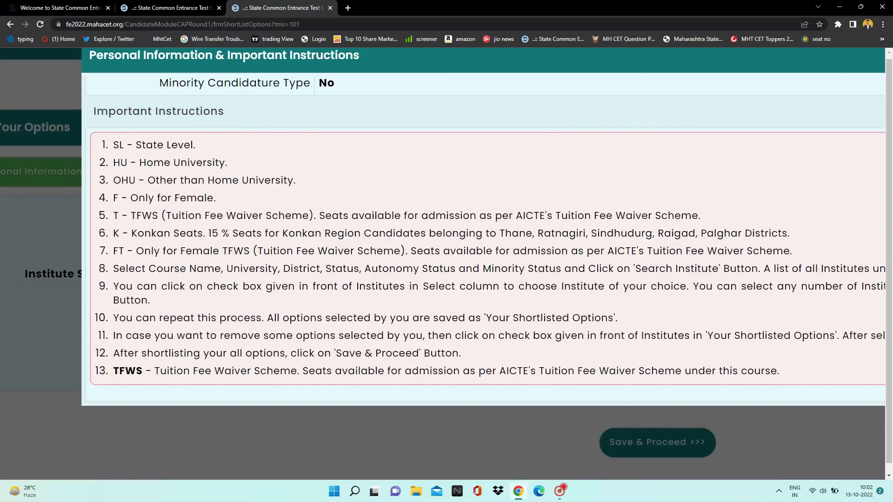
{"action": "scroll", "coordinate": [442, 253], "scroll_direction": "right", "scroll_amount": 1}
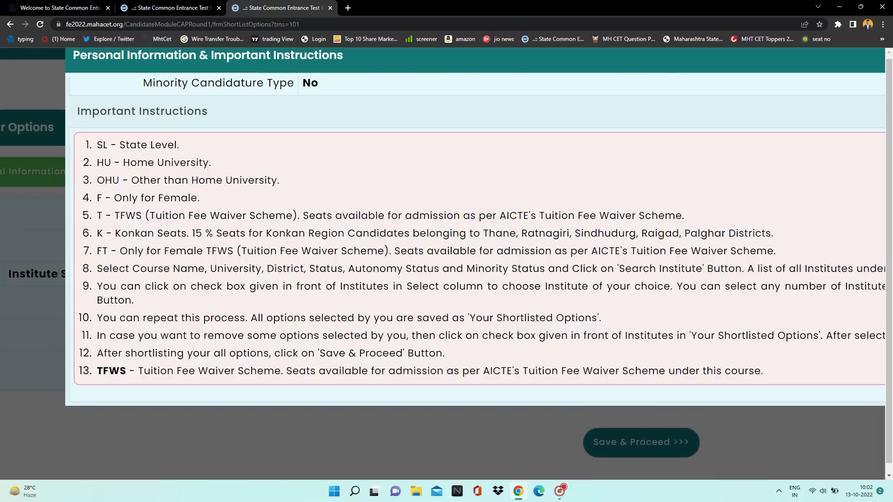
{"action": "scroll", "coordinate": [441, 253], "scroll_direction": "right", "scroll_amount": 4}
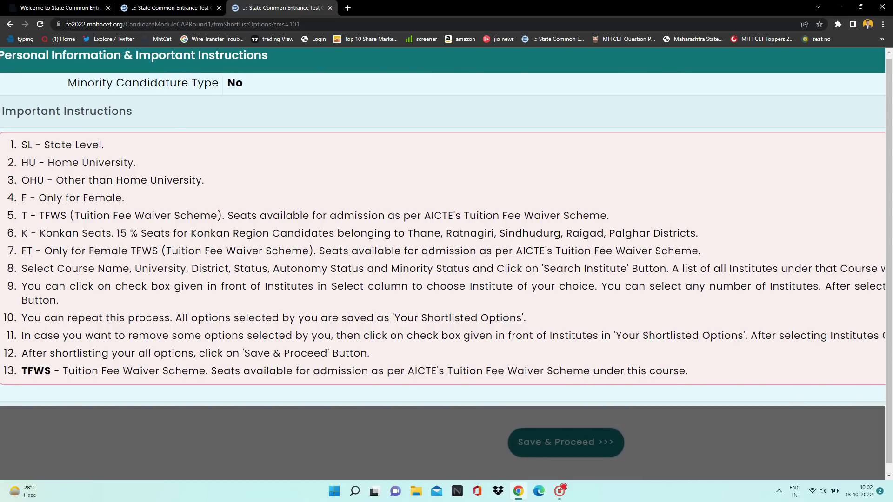
{"action": "key", "text": "ctrl+minus"}
{"action": "key", "text": "ctrl+minus"}
{"action": "key", "text": "ctrl+minus"}
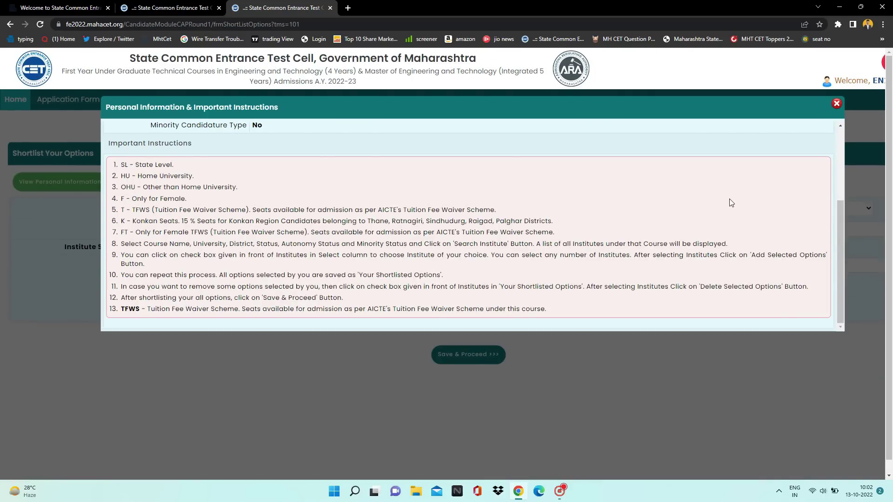
{"action": "left_click", "coordinate": [836, 104]}
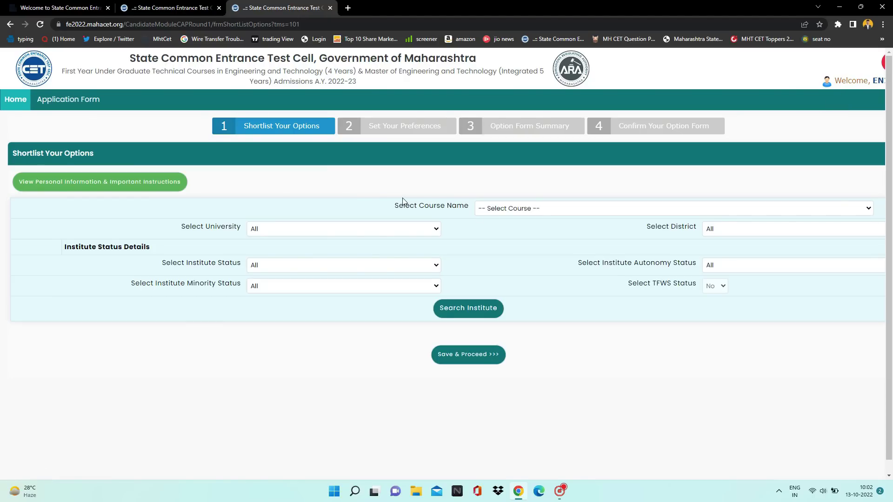
Look through the course list and choose Computer Engineering as the course name.
{"action": "scroll", "coordinate": [402, 201], "scroll_direction": "right", "scroll_amount": 2}
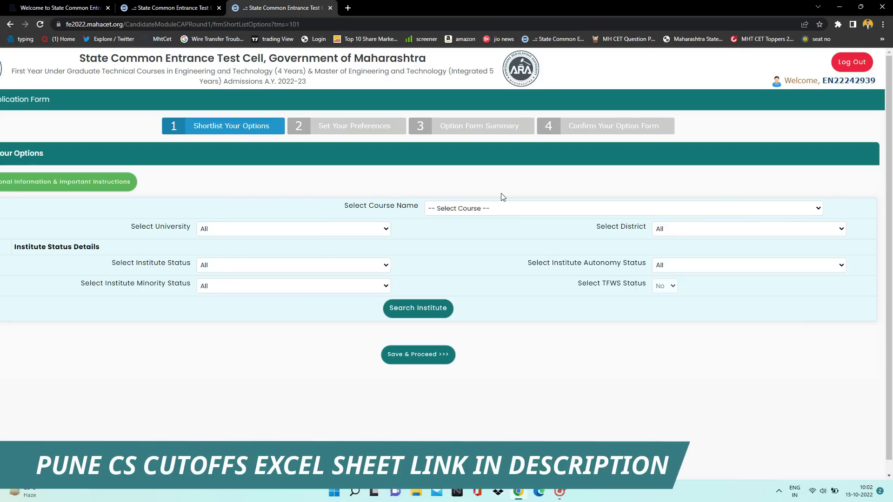
{"action": "key", "text": "ctrl+plus"}
{"action": "scroll", "coordinate": [532, 196], "scroll_direction": "right", "scroll_amount": 3}
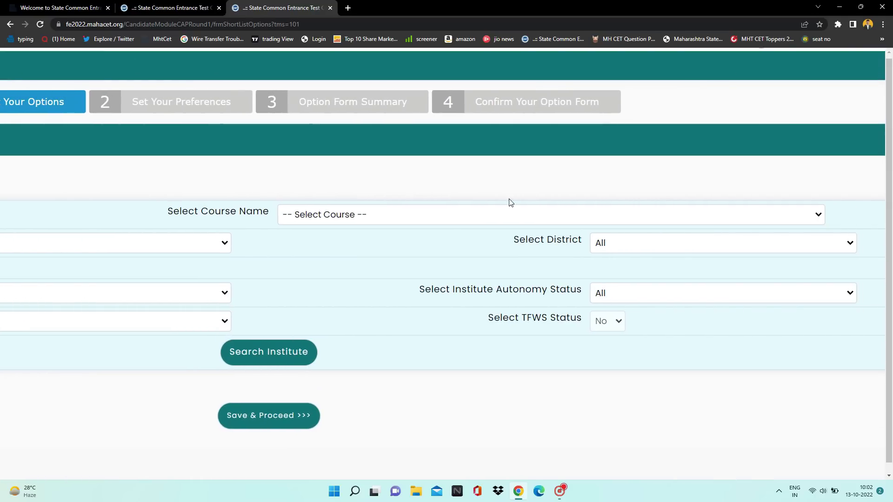
{"action": "left_click", "coordinate": [458, 221]}
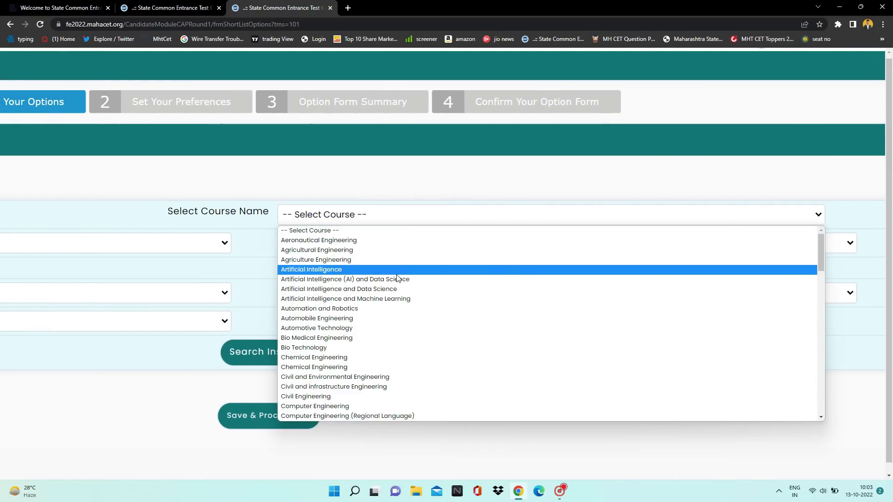
{"action": "scroll", "coordinate": [401, 276], "scroll_direction": "down", "scroll_amount": 5}
{"action": "scroll", "coordinate": [398, 278], "scroll_direction": "down", "scroll_amount": 15}
{"action": "scroll", "coordinate": [398, 278], "scroll_direction": "up", "scroll_amount": 18}
{"action": "scroll", "coordinate": [398, 278], "scroll_direction": "up", "scroll_amount": 1}
{"action": "scroll", "coordinate": [398, 278], "scroll_direction": "down", "scroll_amount": 2}
{"action": "scroll", "coordinate": [398, 279], "scroll_direction": "down", "scroll_amount": 7}
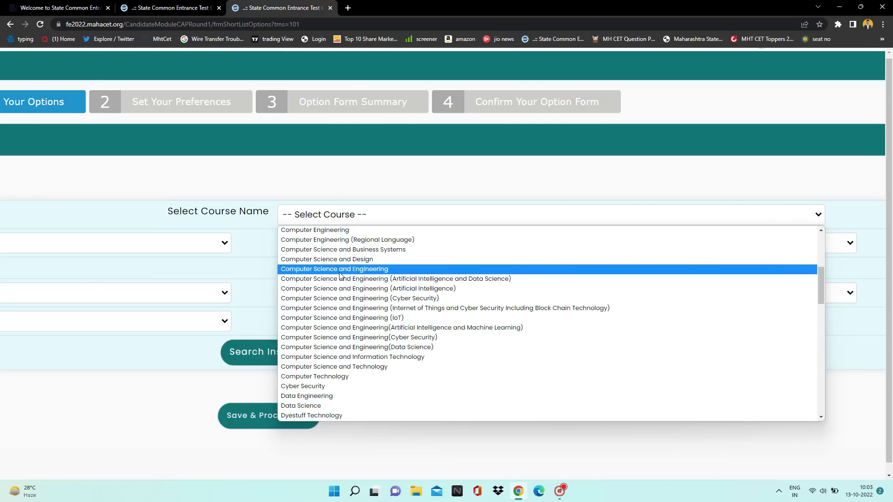
{"action": "scroll", "coordinate": [342, 281], "scroll_direction": "up", "scroll_amount": 1}
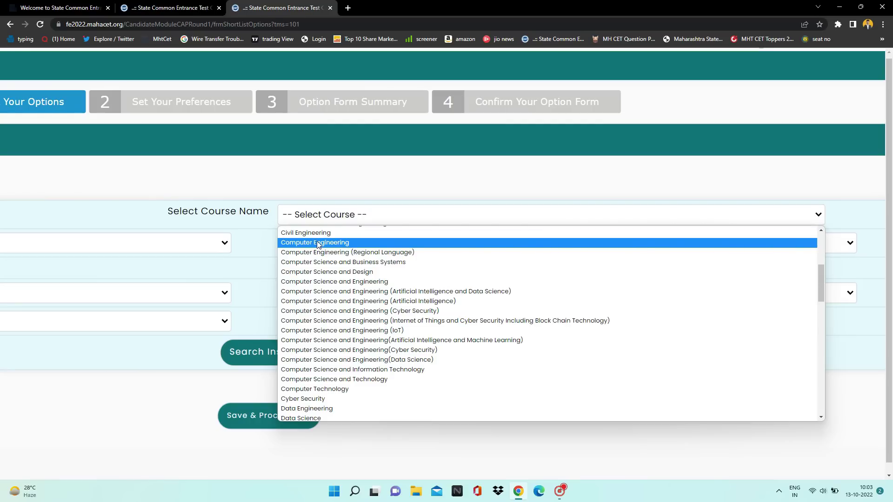
{"action": "left_click", "coordinate": [300, 244]}
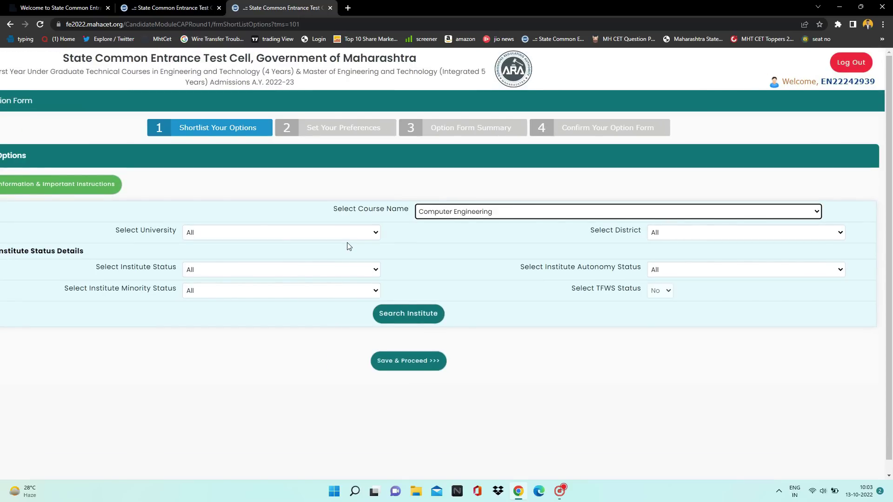
Set the university to Savitribai Phule Pune University and the district to Pune.
{"action": "scroll", "coordinate": [411, 235], "scroll_direction": "down", "scroll_amount": 1}
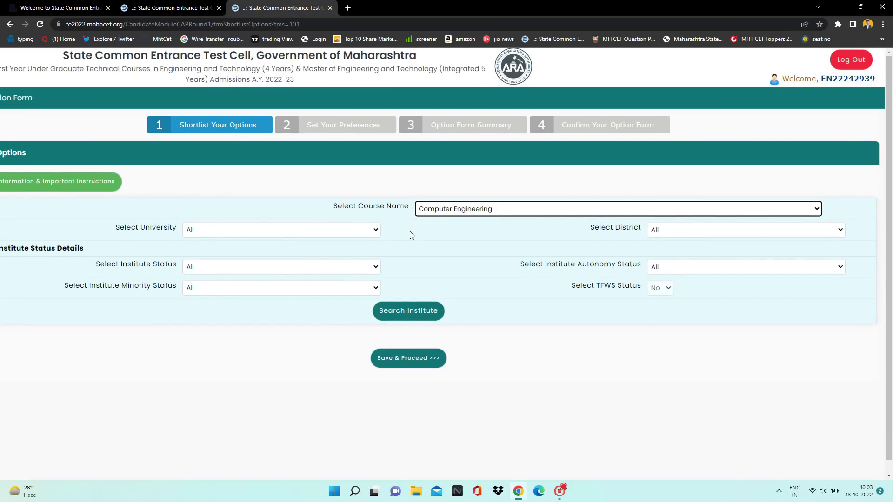
{"action": "left_click", "coordinate": [344, 233]}
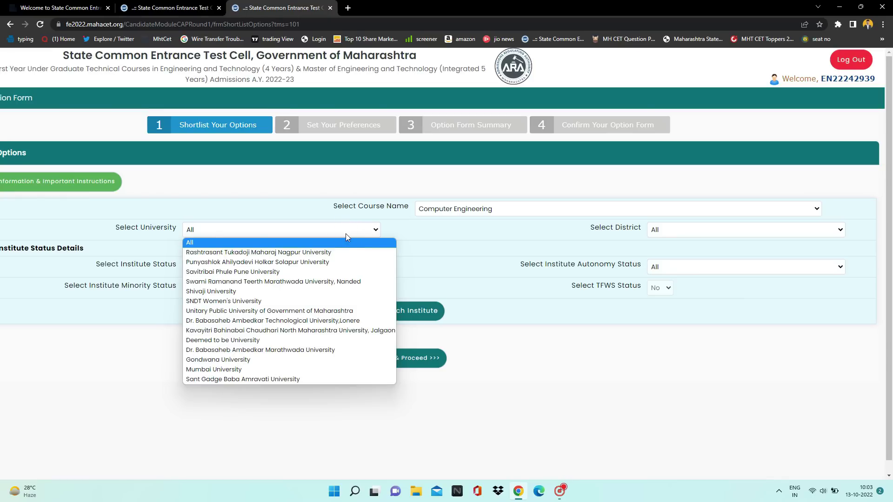
{"action": "left_click", "coordinate": [260, 272]}
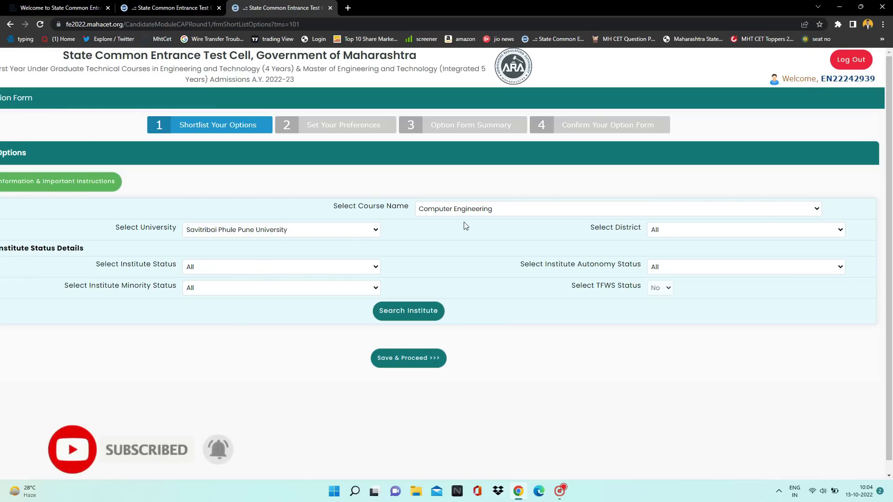
{"action": "scroll", "coordinate": [466, 227], "scroll_direction": "up", "scroll_amount": 3}
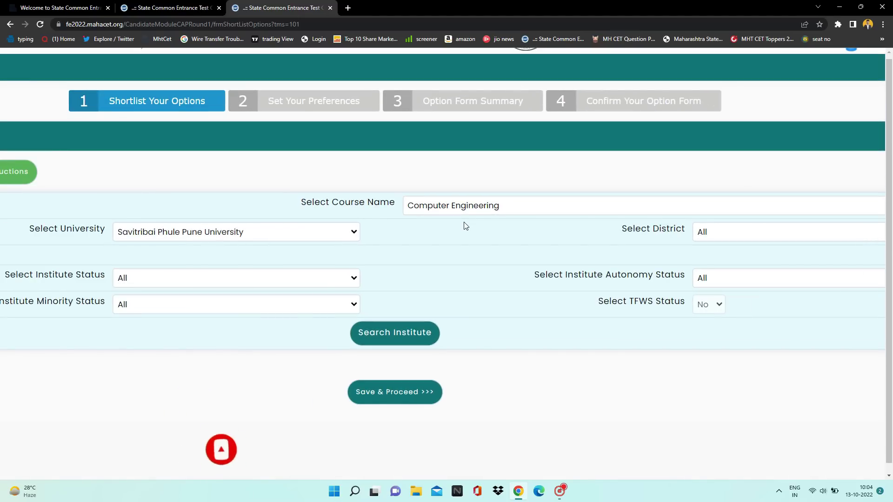
{"action": "scroll", "coordinate": [466, 226], "scroll_direction": "down", "scroll_amount": 1}
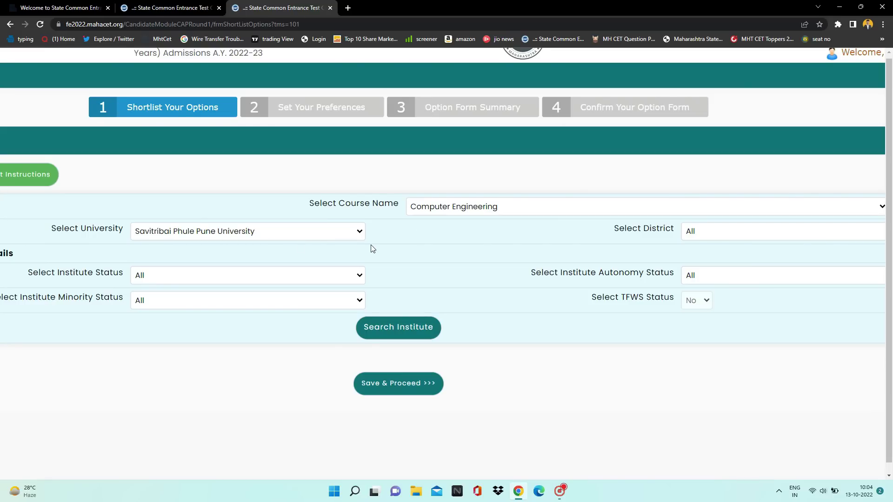
{"action": "scroll", "coordinate": [369, 249], "scroll_direction": "right", "scroll_amount": 2}
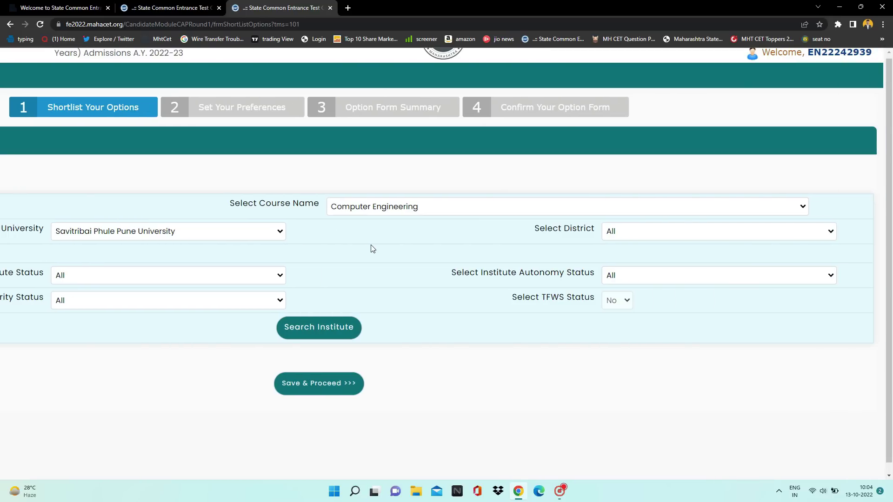
{"action": "left_click", "coordinate": [654, 231]}
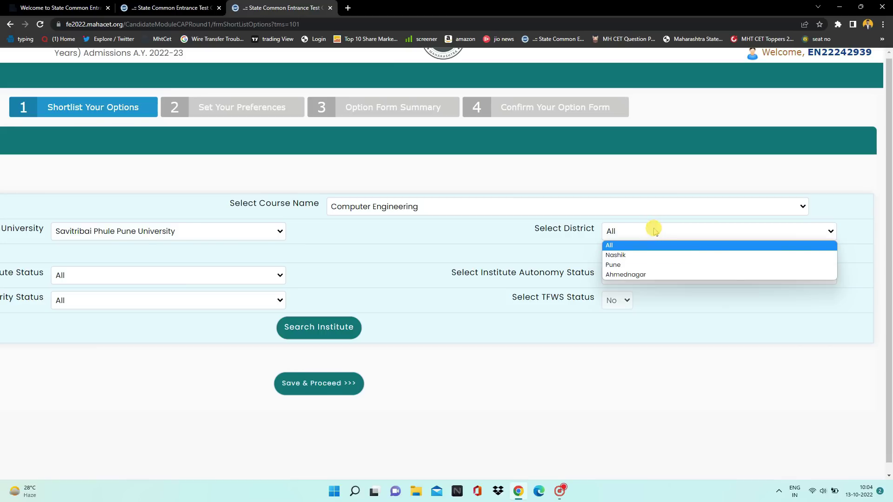
{"action": "left_click", "coordinate": [645, 264]}
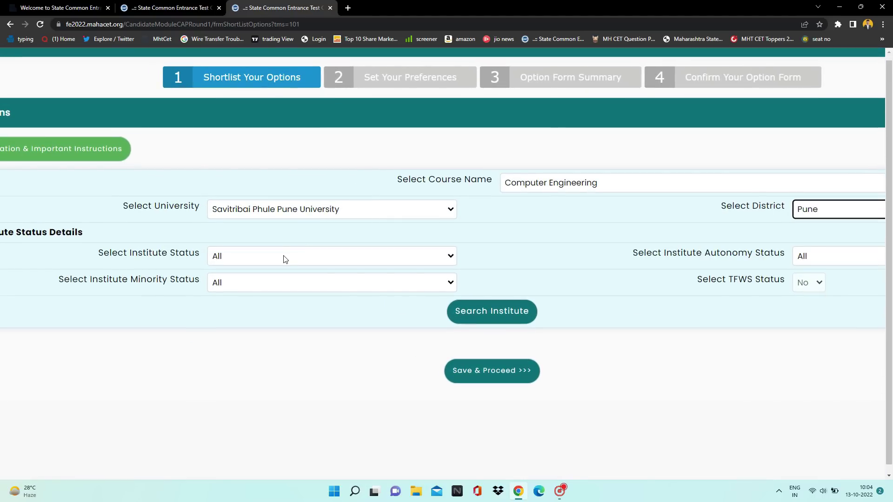
View the choices for institute status and institute autonomy status, leaving both set to All.
{"action": "left_click", "coordinate": [288, 253]}
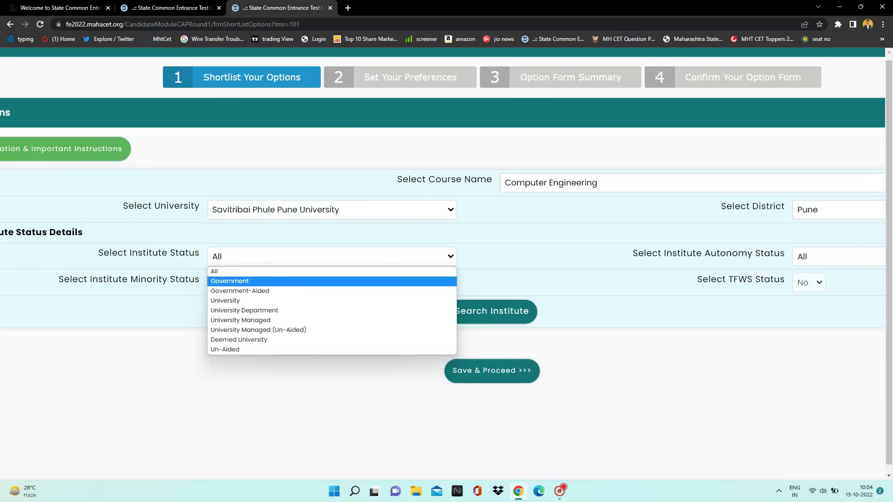
{"action": "left_click", "coordinate": [133, 363]}
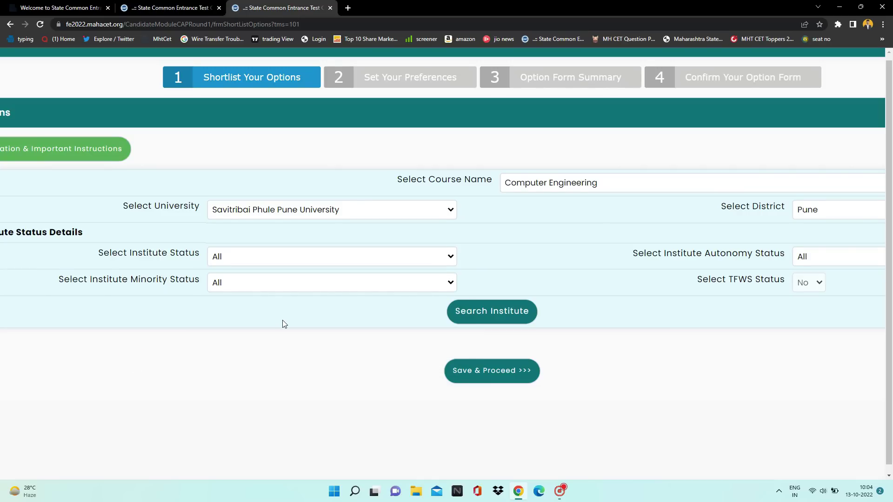
{"action": "scroll", "coordinate": [283, 324], "scroll_direction": "right", "scroll_amount": 5}
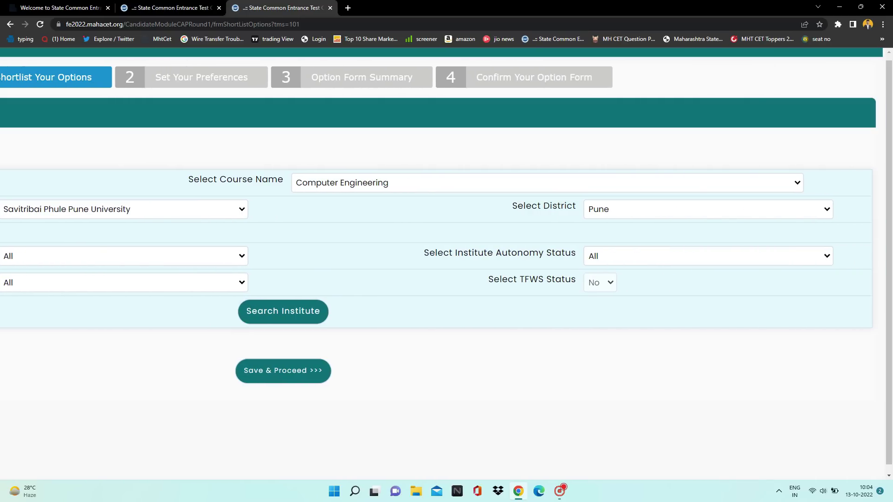
{"action": "left_click", "coordinate": [615, 258]}
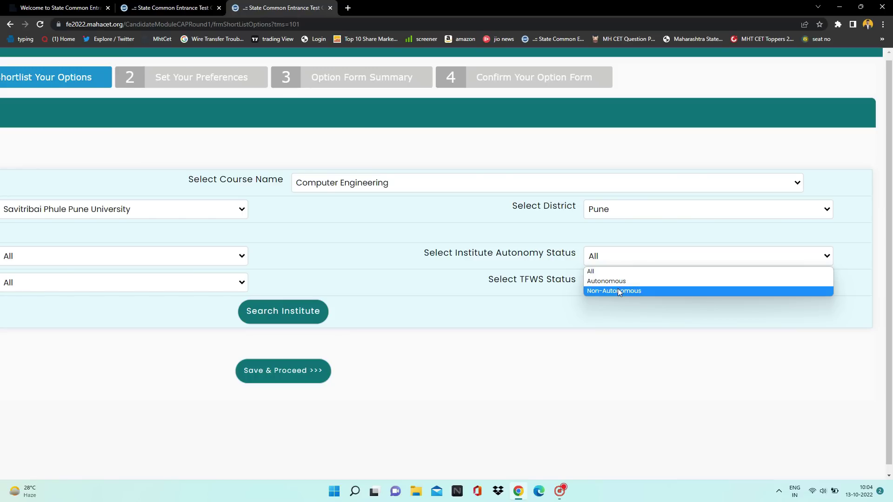
{"action": "left_click", "coordinate": [531, 350]}
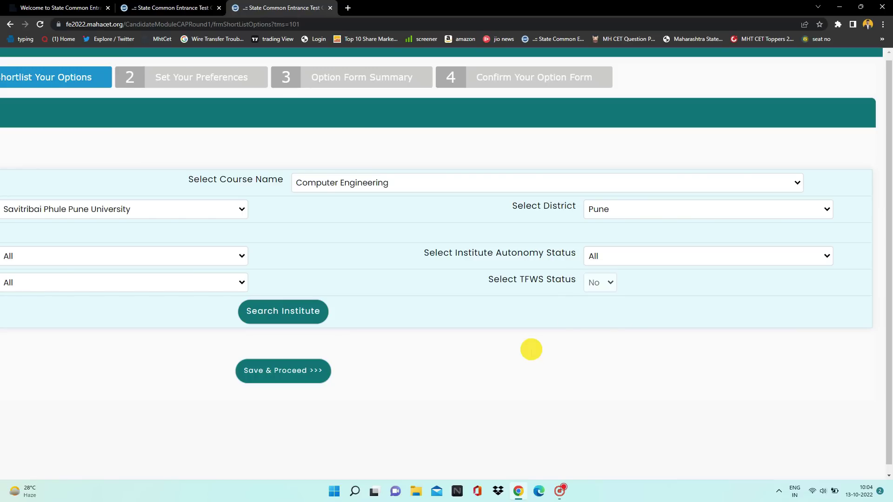
View the linguistic and religious choices for institute minority status, leaving it set to All.
{"action": "scroll", "coordinate": [533, 353], "scroll_direction": "down", "scroll_amount": 2}
{"action": "scroll", "coordinate": [534, 353], "scroll_direction": "down", "scroll_amount": 1}
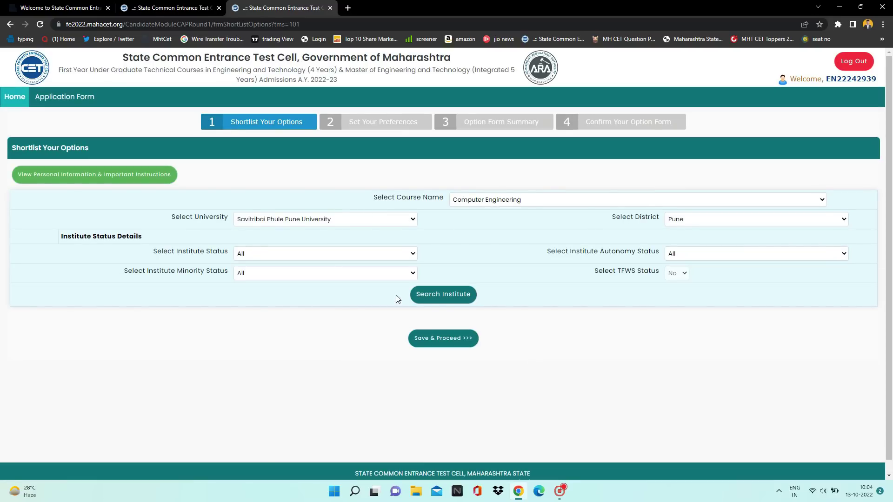
{"action": "scroll", "coordinate": [285, 303], "scroll_direction": "up", "scroll_amount": 3}
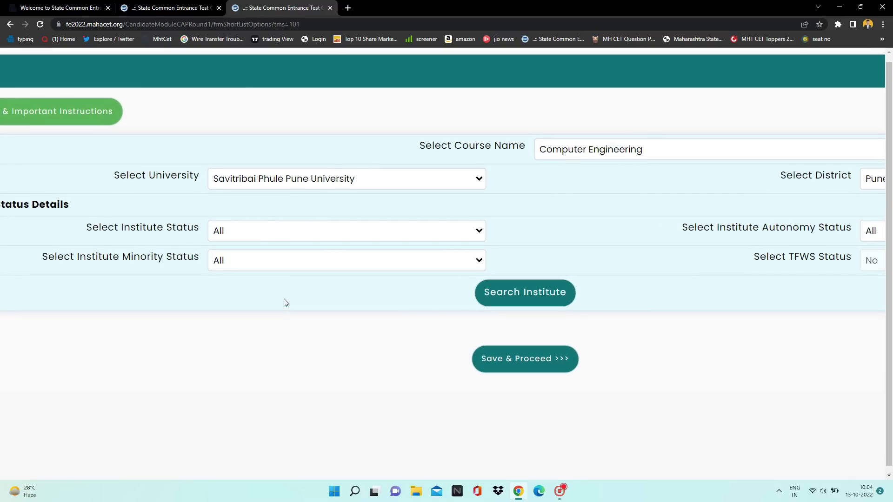
{"action": "left_click", "coordinate": [293, 261]}
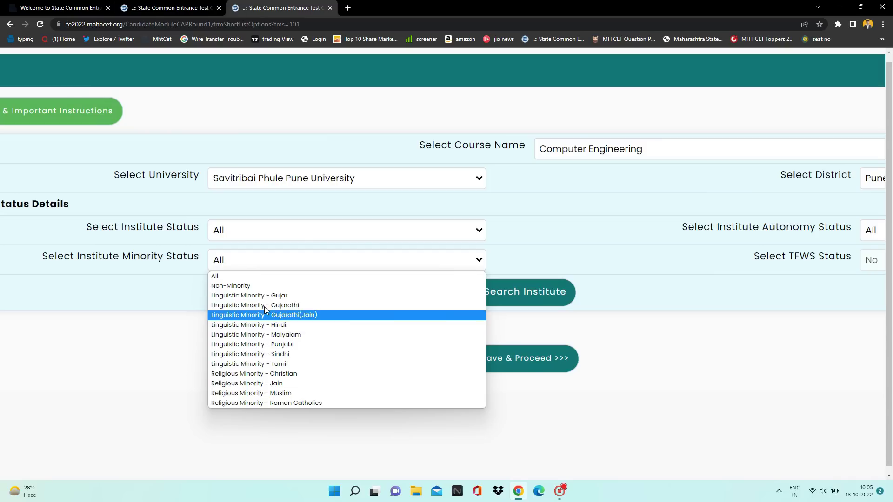
{"action": "left_click", "coordinate": [145, 316]}
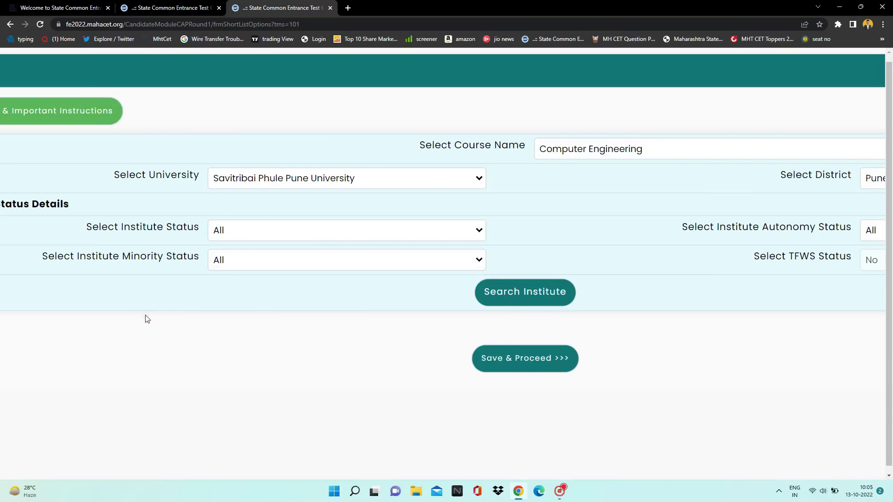
Check the TFWS status setting and search for institutes with the chosen course, university and district.
{"action": "scroll", "coordinate": [366, 287], "scroll_direction": "up", "scroll_amount": 1}
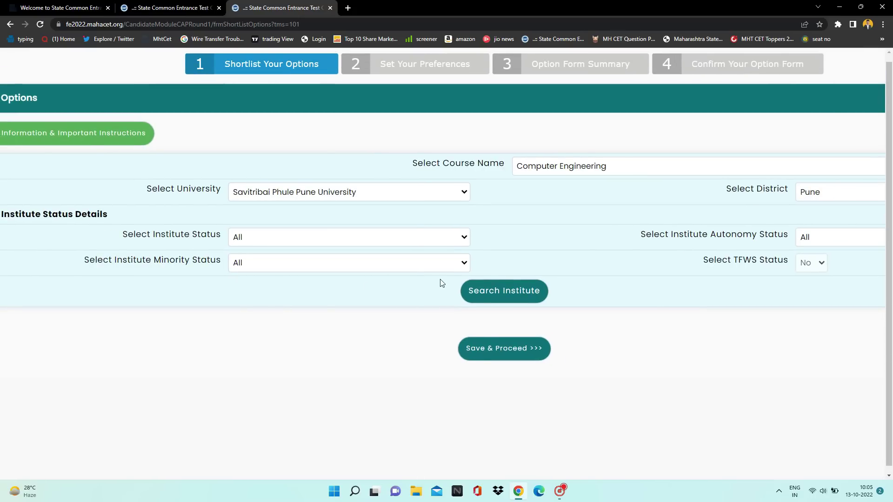
{"action": "scroll", "coordinate": [441, 283], "scroll_direction": "right", "scroll_amount": 3}
{"action": "left_click", "coordinate": [685, 264]}
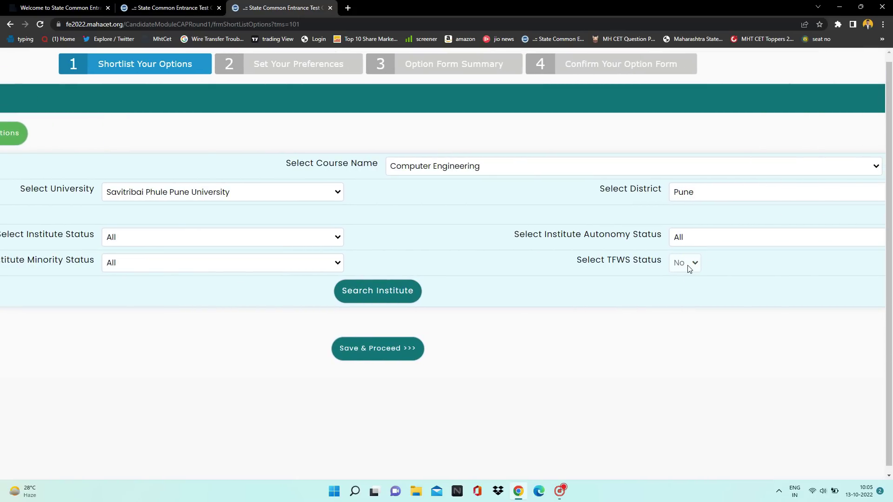
{"action": "scroll", "coordinate": [702, 269], "scroll_direction": "up", "scroll_amount": 3}
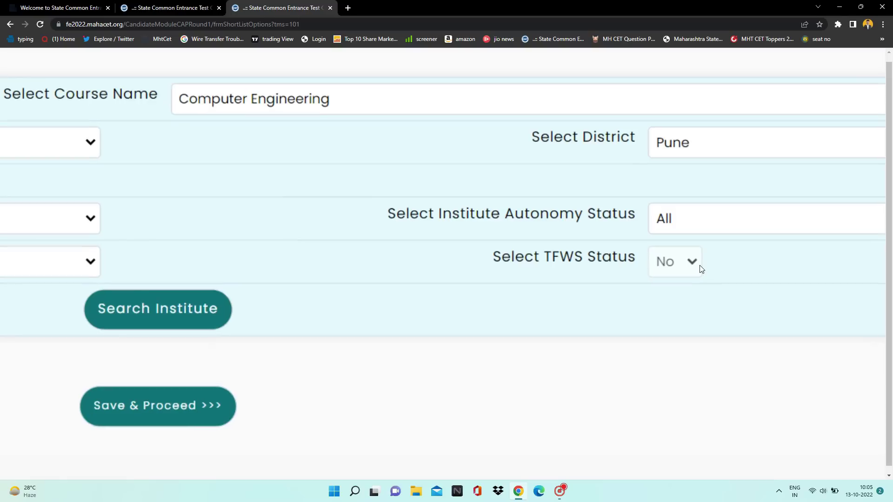
{"action": "scroll", "coordinate": [701, 269], "scroll_direction": "down", "scroll_amount": 1}
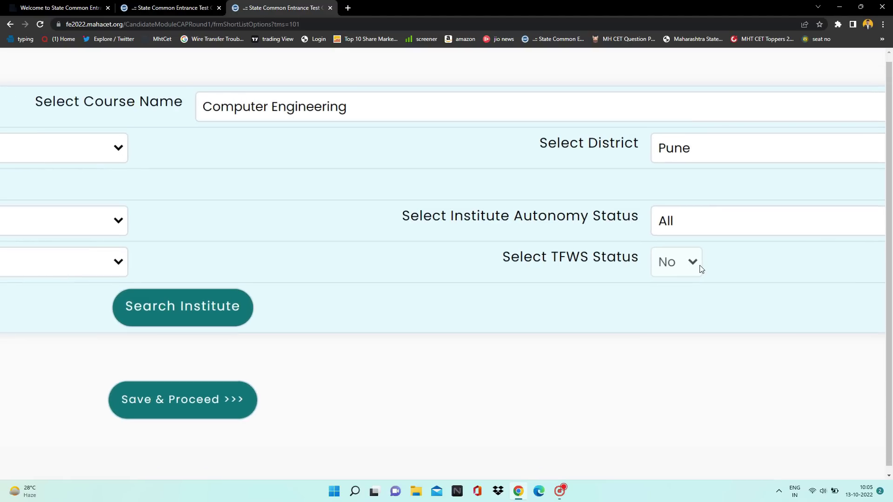
{"action": "scroll", "coordinate": [675, 265], "scroll_direction": "down", "scroll_amount": 4}
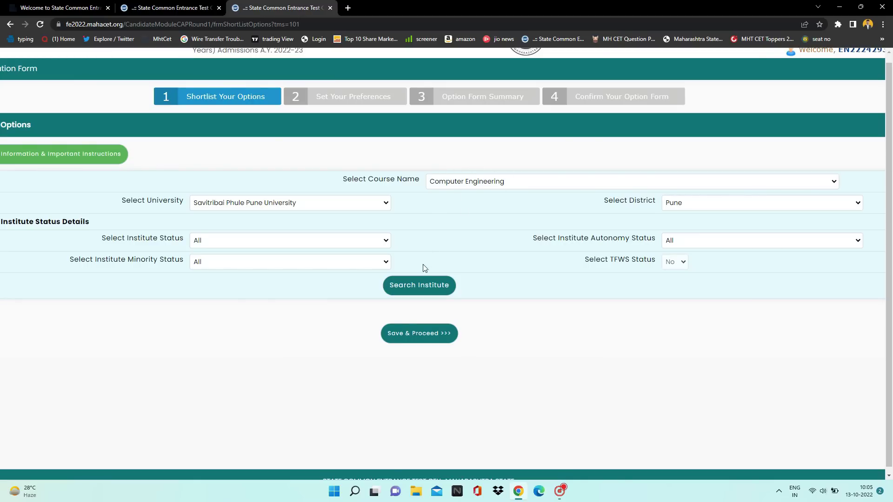
{"action": "left_click", "coordinate": [419, 289]}
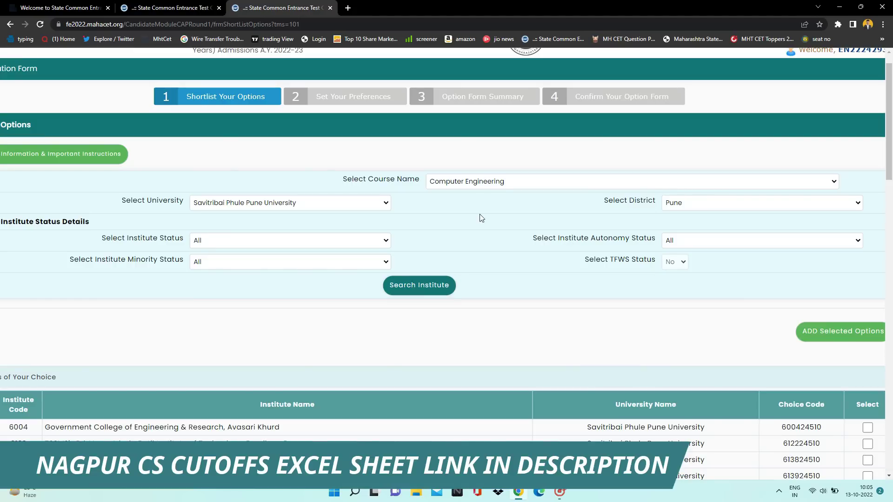
Look through the list of matching institutes with their institute codes, universities and choice codes.
{"action": "scroll", "coordinate": [492, 338], "scroll_direction": "down", "scroll_amount": 1}
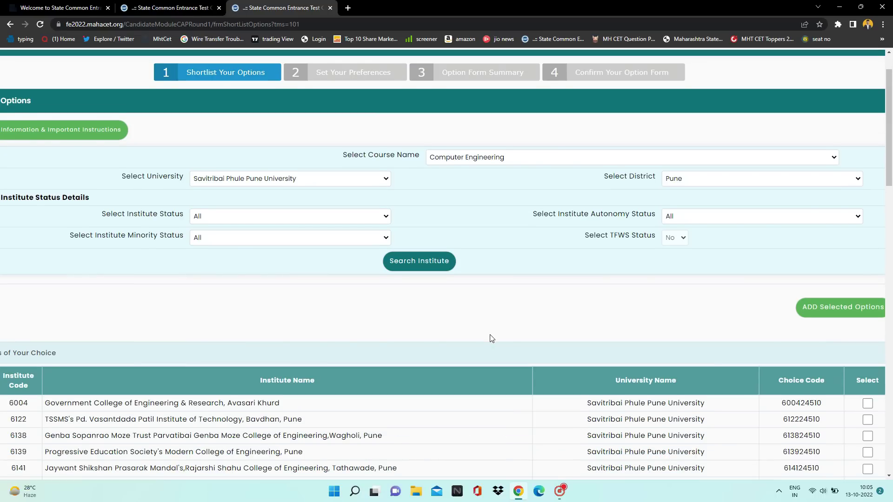
{"action": "scroll", "coordinate": [492, 338], "scroll_direction": "down", "scroll_amount": 1}
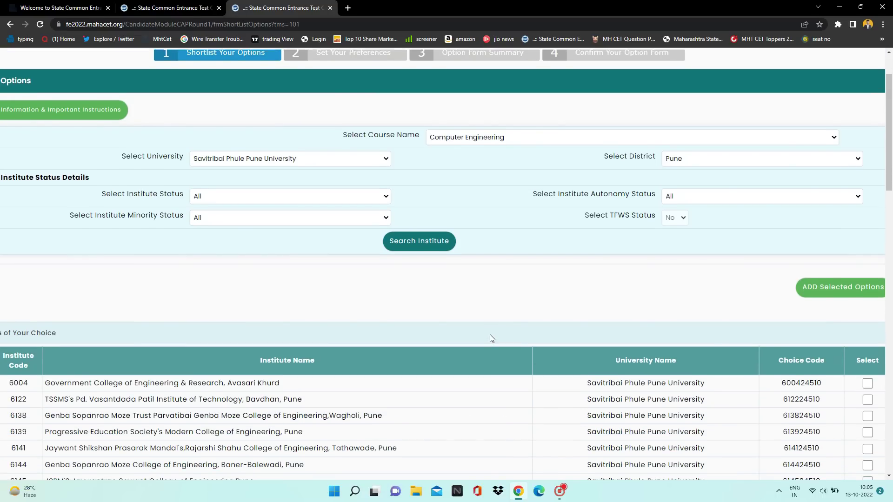
{"action": "scroll", "coordinate": [490, 336], "scroll_direction": "down", "scroll_amount": 4}
{"action": "scroll", "coordinate": [493, 338], "scroll_direction": "down", "scroll_amount": 2}
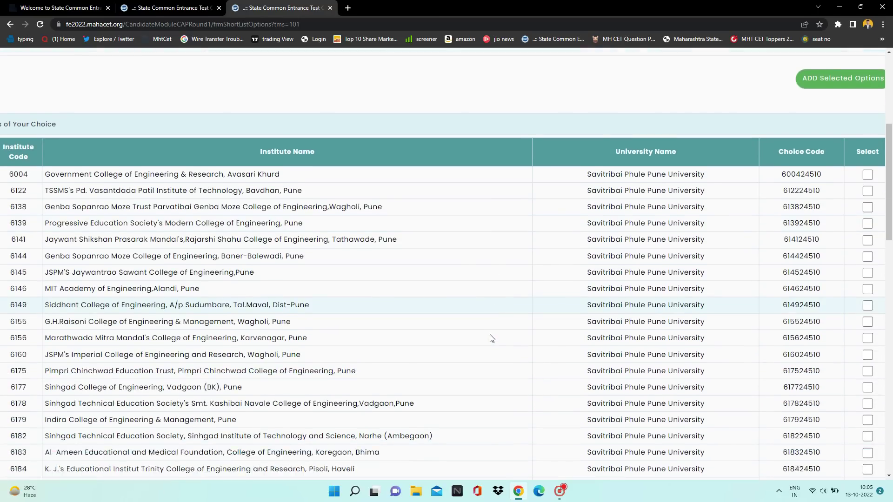
{"action": "scroll", "coordinate": [491, 337], "scroll_direction": "down", "scroll_amount": 1}
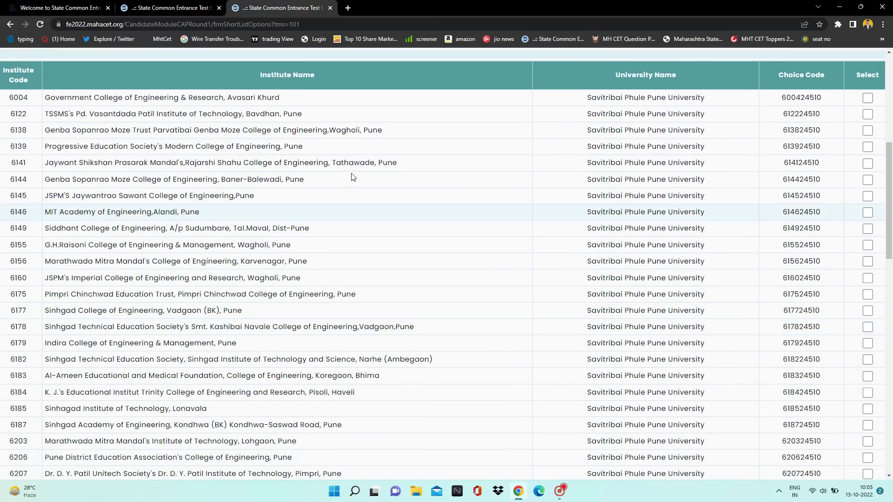
{"action": "scroll", "coordinate": [344, 269], "scroll_direction": "up", "scroll_amount": 1}
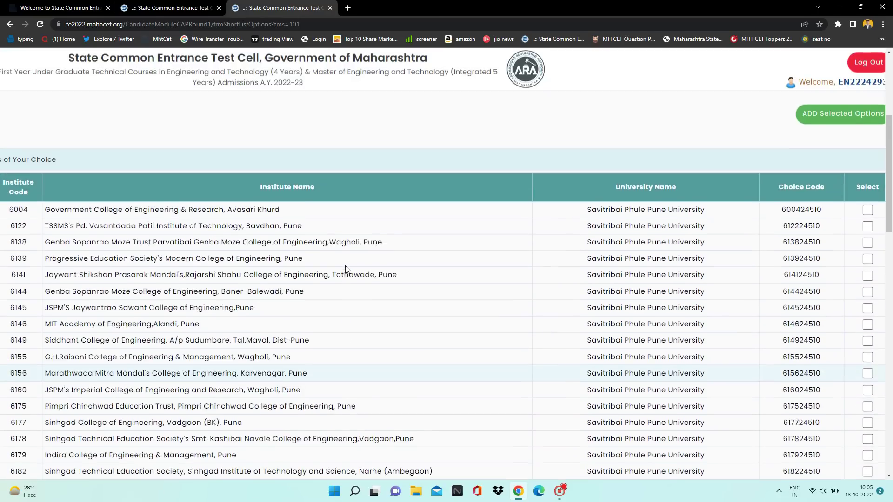
{"action": "scroll", "coordinate": [346, 269], "scroll_direction": "down", "scroll_amount": 15}
{"action": "scroll", "coordinate": [346, 269], "scroll_direction": "down", "scroll_amount": 6}
{"action": "scroll", "coordinate": [346, 269], "scroll_direction": "up", "scroll_amount": 7}
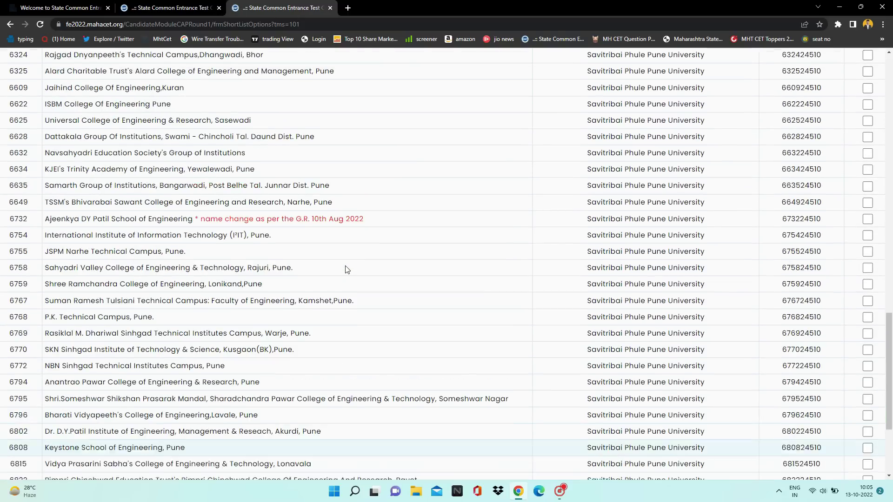
Review the list of matching Computer Engineering institutes and the search filters above it.
{"action": "scroll", "coordinate": [346, 269], "scroll_direction": "down", "scroll_amount": 1}
{"action": "scroll", "coordinate": [345, 269], "scroll_direction": "up", "scroll_amount": 9}
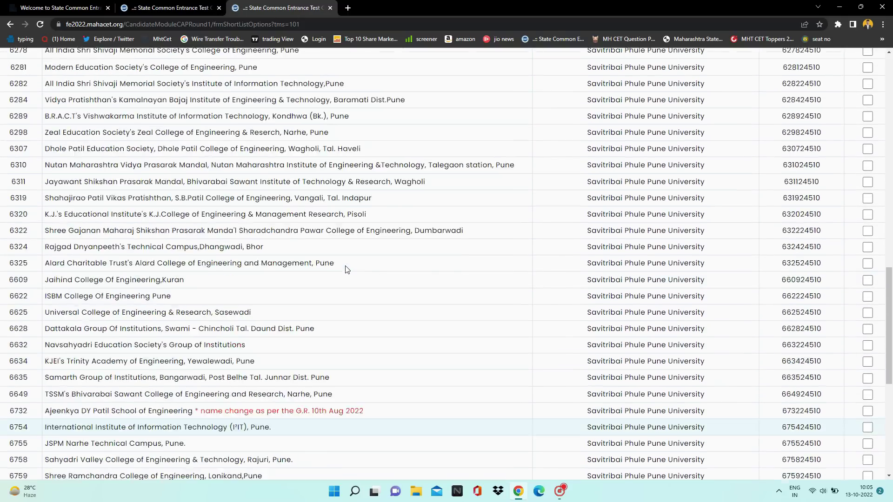
{"action": "scroll", "coordinate": [346, 269], "scroll_direction": "up", "scroll_amount": 7}
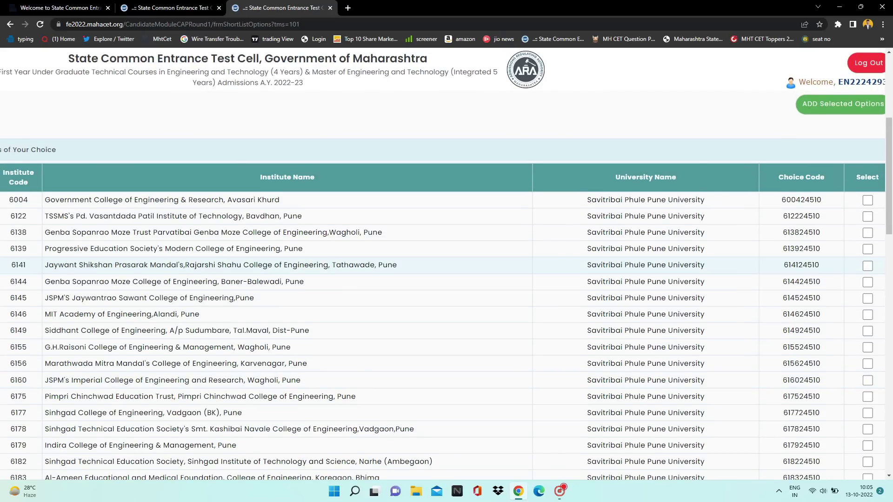
{"action": "scroll", "coordinate": [465, 235], "scroll_direction": "right", "scroll_amount": 1}
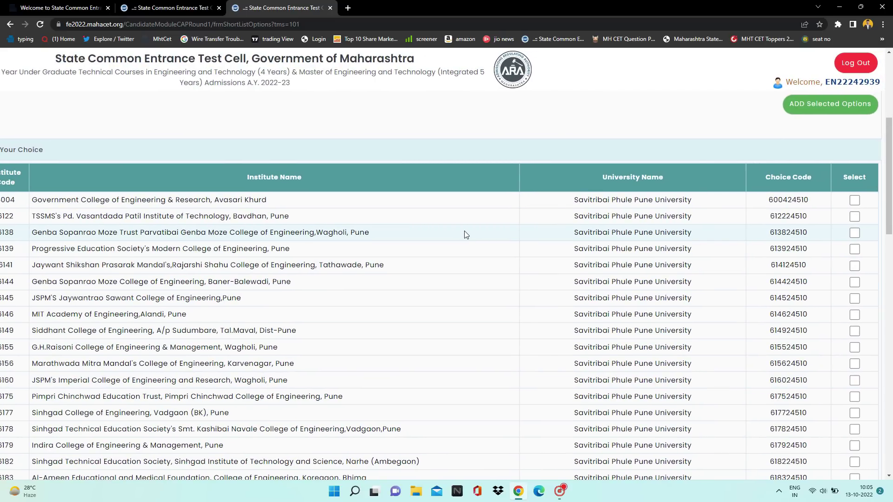
{"action": "scroll", "coordinate": [466, 235], "scroll_direction": "up", "scroll_amount": 5}
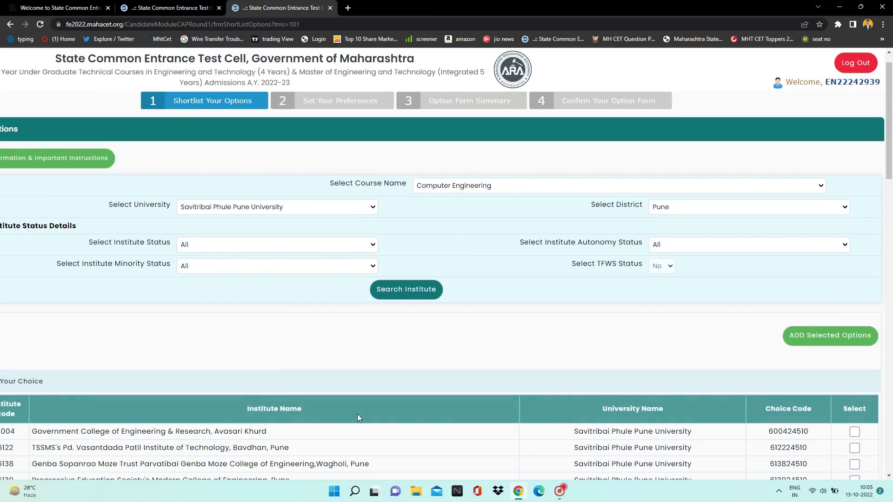
{"action": "scroll", "coordinate": [357, 414], "scroll_direction": "down", "scroll_amount": 4}
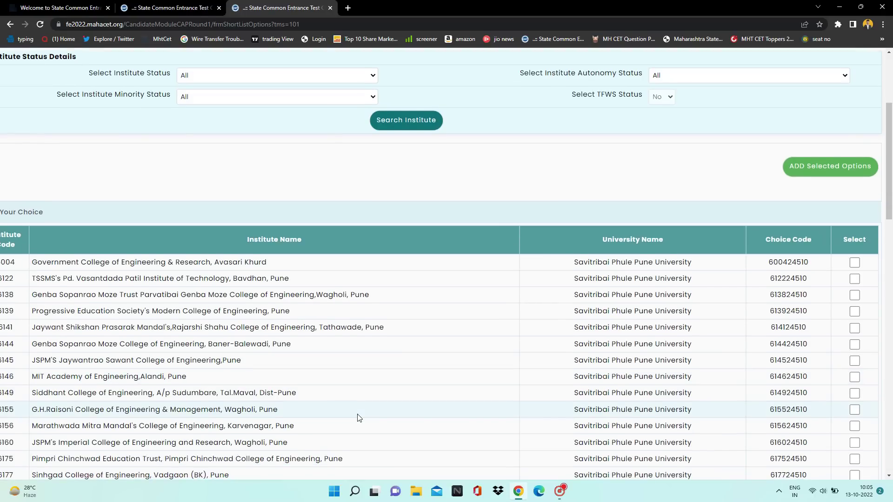
{"action": "scroll", "coordinate": [359, 418], "scroll_direction": "down", "scroll_amount": 1}
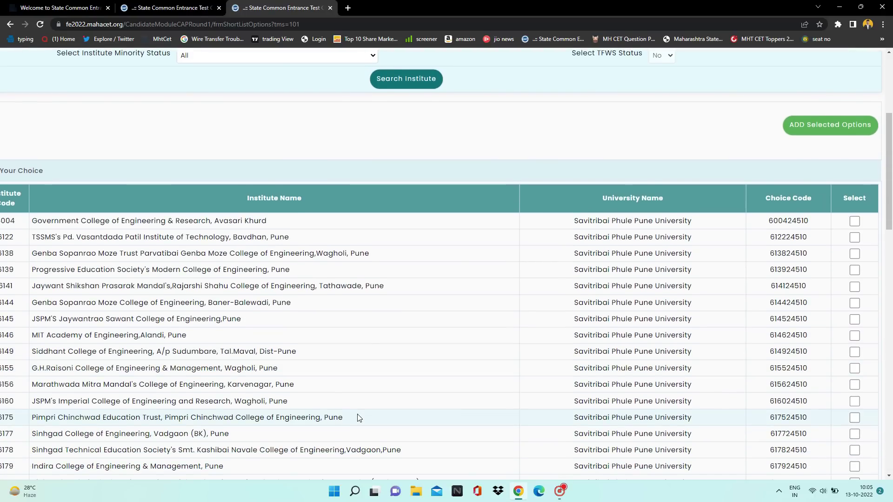
{"action": "scroll", "coordinate": [359, 418], "scroll_direction": "down", "scroll_amount": 1}
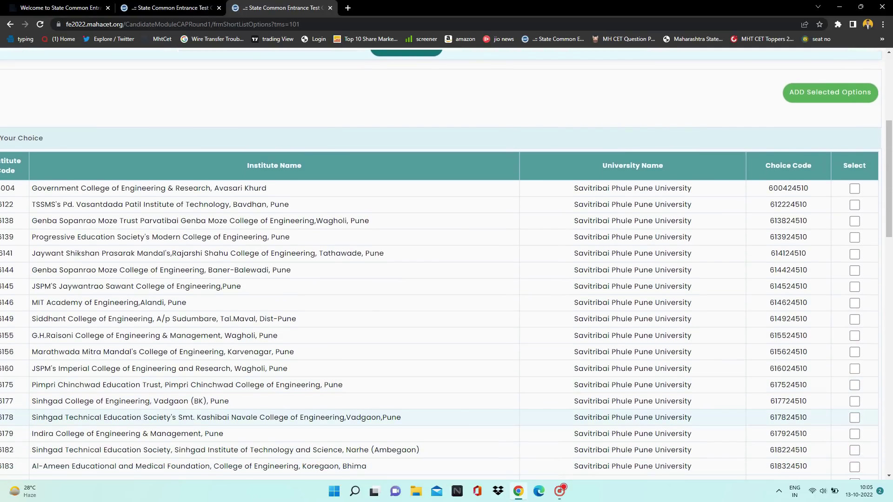
{"action": "scroll", "coordinate": [359, 417], "scroll_direction": "down", "scroll_amount": 1}
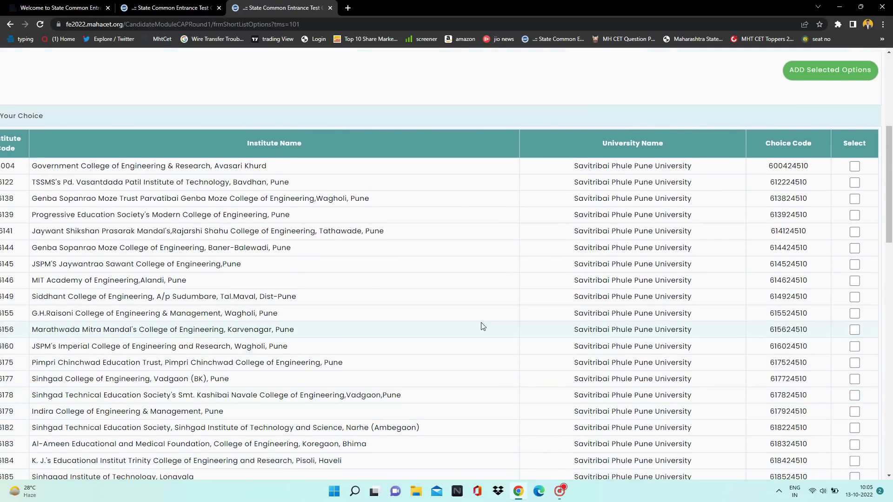
Select Government College of Engineering & Research, Avasari Khurd and MIT Academy of Engineering, Alandi in the institute list.
{"action": "left_click", "coordinate": [854, 166]}
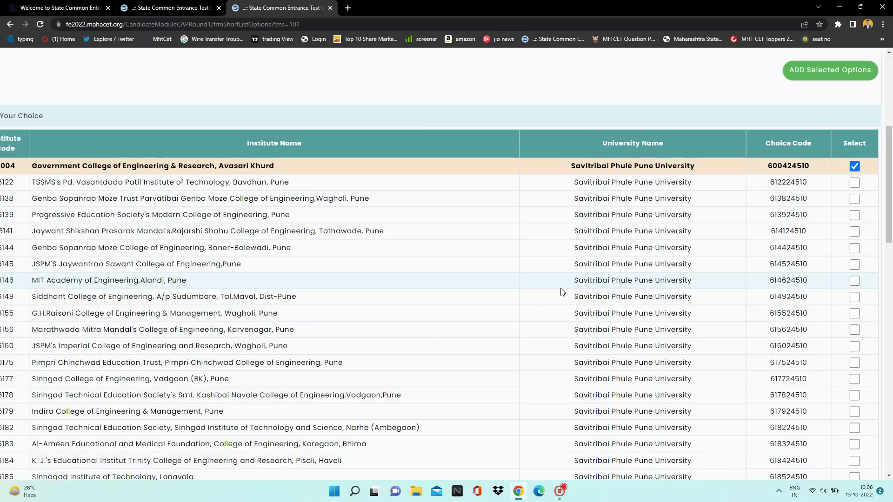
{"action": "scroll", "coordinate": [564, 295], "scroll_direction": "down", "scroll_amount": 1}
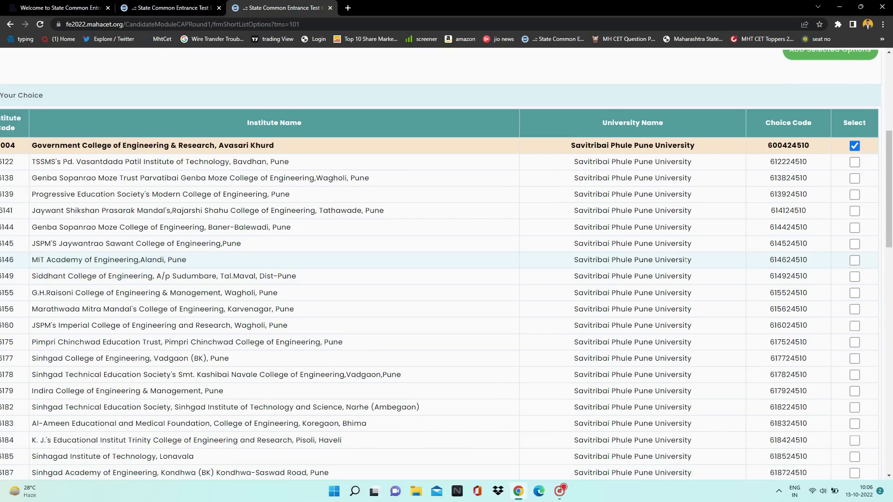
{"action": "left_click", "coordinate": [853, 264]}
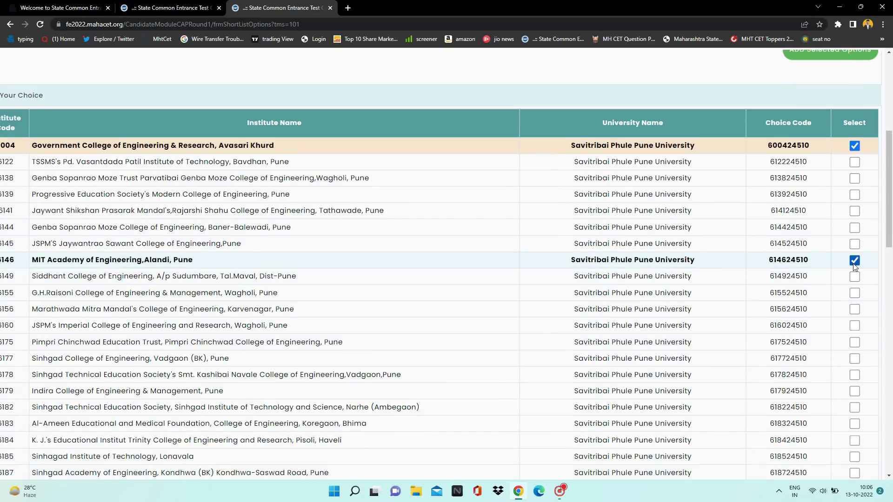
Select Marathwada Mitra Mandal's College of Engineering, Karvenagar, Pimpri Chinchwad College of Engineering and Sinhgad College of Engineering, Vadgaon (BK).
{"action": "scroll", "coordinate": [853, 263], "scroll_direction": "down", "scroll_amount": 1}
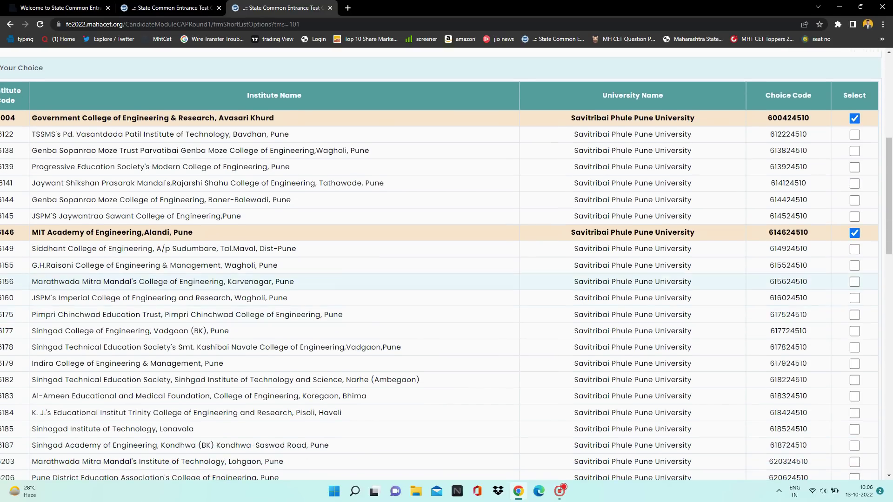
{"action": "left_click", "coordinate": [853, 282]}
{"action": "left_click", "coordinate": [855, 316]}
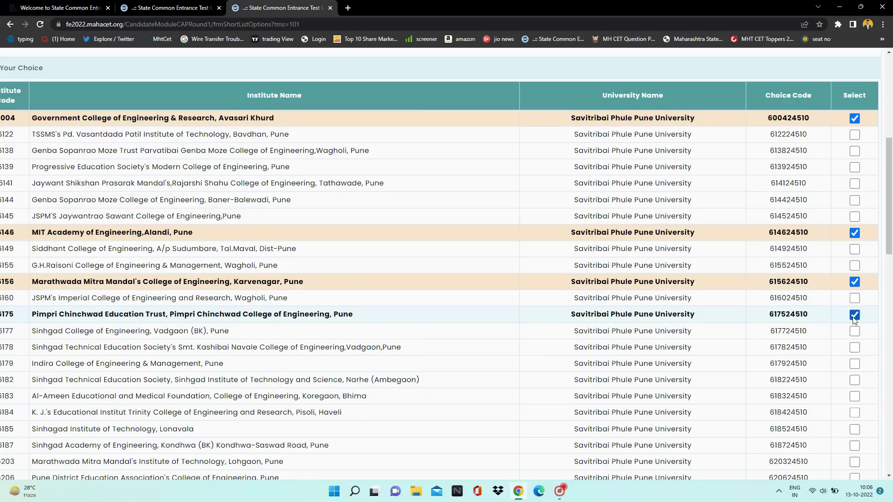
{"action": "scroll", "coordinate": [855, 320], "scroll_direction": "down", "scroll_amount": 1}
{"action": "left_click", "coordinate": [854, 318]}
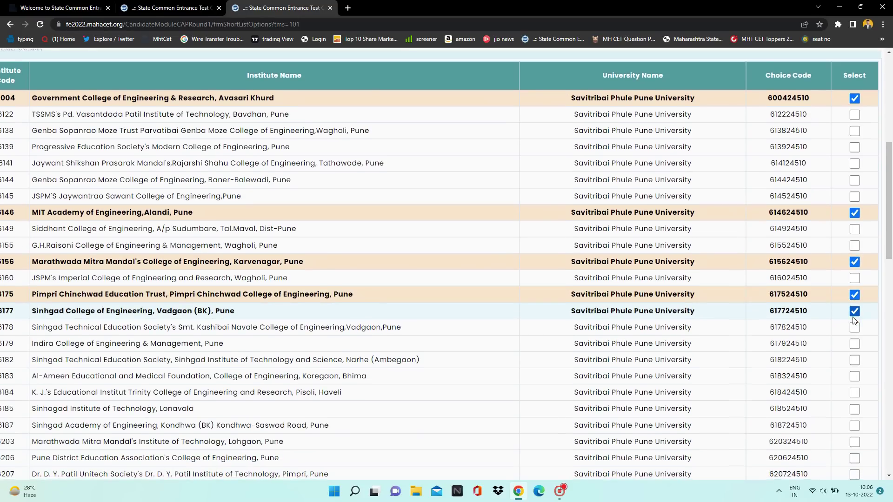
Select Indira College of Engineering & Management, Pune in the institute list.
{"action": "scroll", "coordinate": [854, 320], "scroll_direction": "down", "scroll_amount": 1}
{"action": "scroll", "coordinate": [814, 307], "scroll_direction": "up", "scroll_amount": 5}
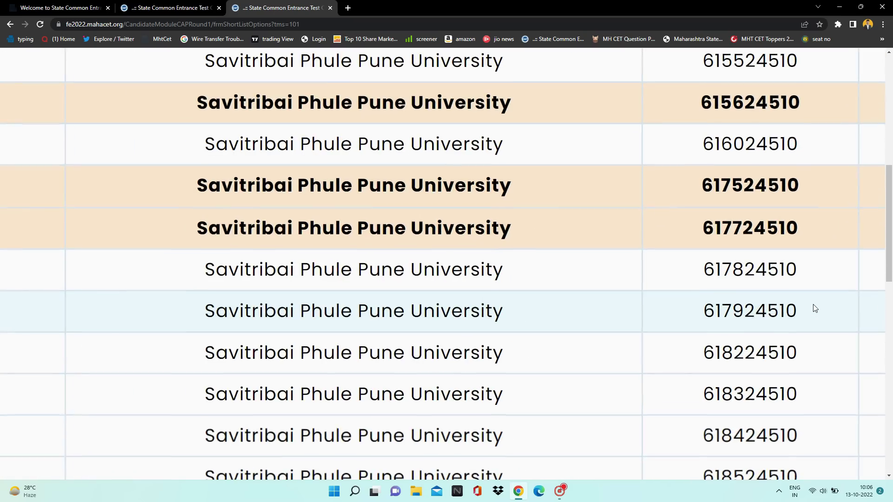
{"action": "scroll", "coordinate": [815, 308], "scroll_direction": "down", "scroll_amount": 1}
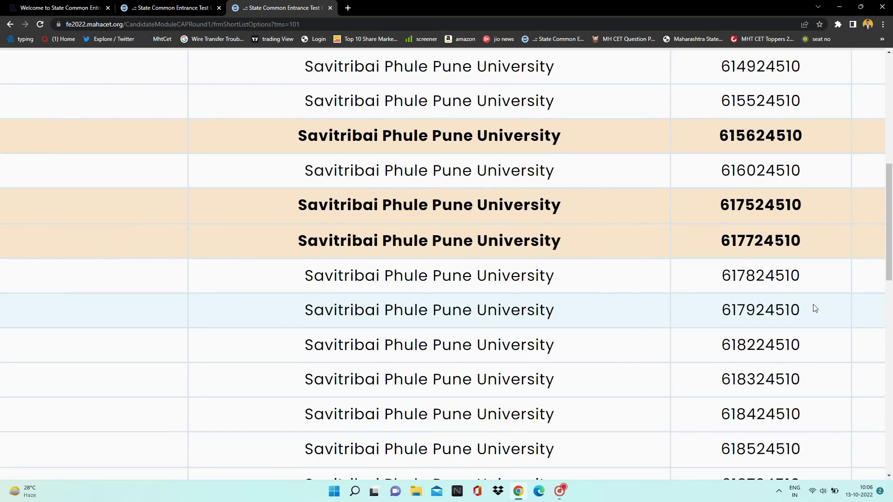
{"action": "scroll", "coordinate": [815, 309], "scroll_direction": "down", "scroll_amount": 1}
{"action": "scroll", "coordinate": [815, 308], "scroll_direction": "down", "scroll_amount": 3}
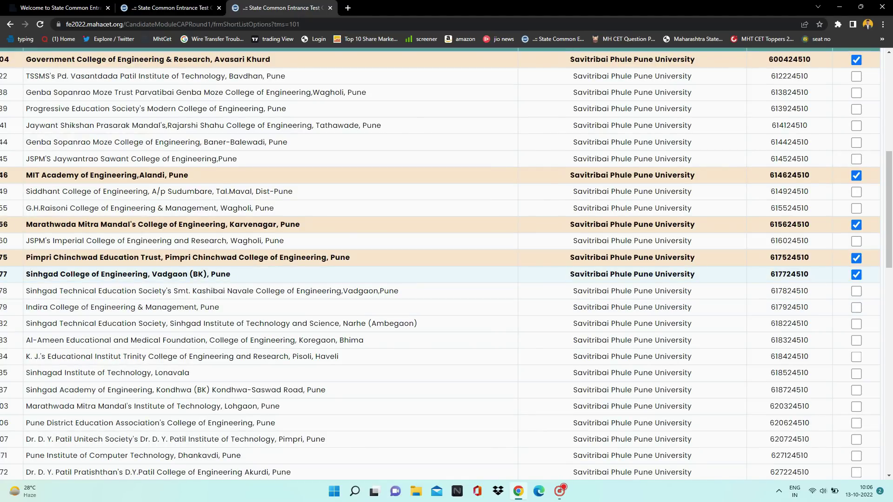
{"action": "scroll", "coordinate": [679, 274], "scroll_direction": "up", "scroll_amount": 3}
{"action": "scroll", "coordinate": [679, 274], "scroll_direction": "down", "scroll_amount": 4}
{"action": "scroll", "coordinate": [679, 274], "scroll_direction": "up", "scroll_amount": 1}
{"action": "scroll", "coordinate": [679, 274], "scroll_direction": "down", "scroll_amount": 2}
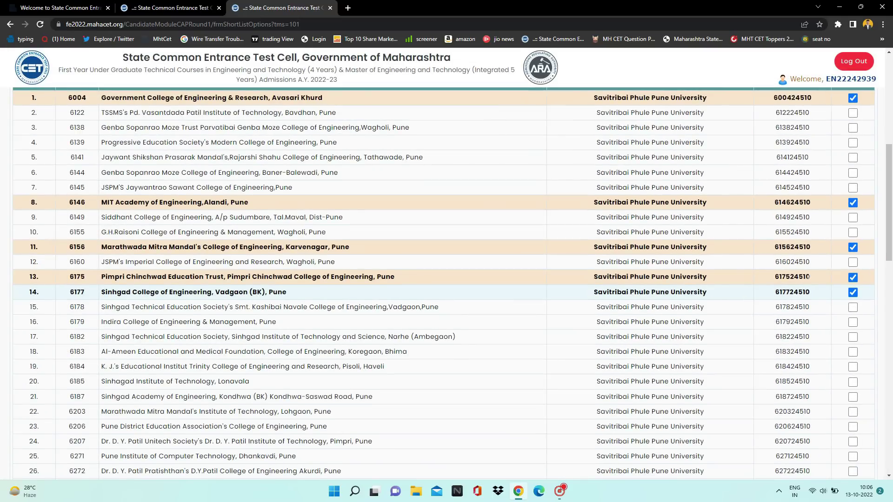
{"action": "scroll", "coordinate": [679, 274], "scroll_direction": "down", "scroll_amount": 1}
{"action": "scroll", "coordinate": [808, 278], "scroll_direction": "down", "scroll_amount": 1}
{"action": "scroll", "coordinate": [808, 279], "scroll_direction": "down", "scroll_amount": 2}
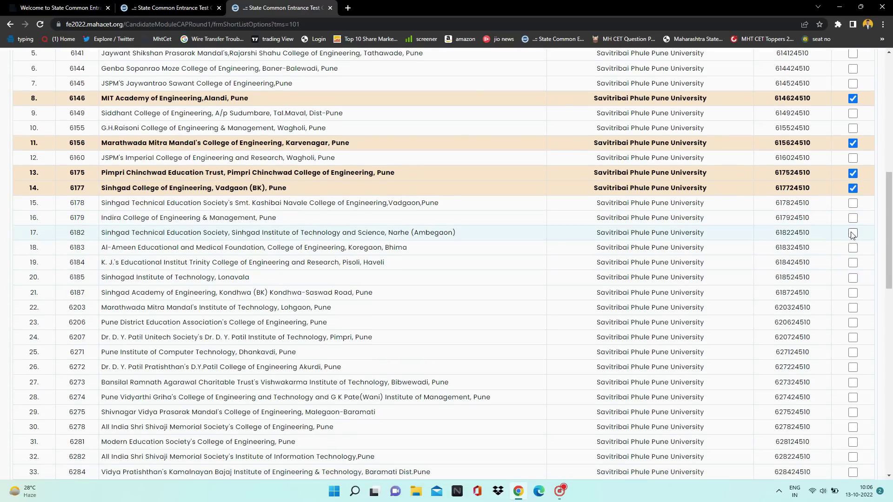
{"action": "left_click", "coordinate": [852, 218]}
Review the selected institutes and add them to the shortlisted options.
{"action": "scroll", "coordinate": [821, 191], "scroll_direction": "up", "scroll_amount": 2}
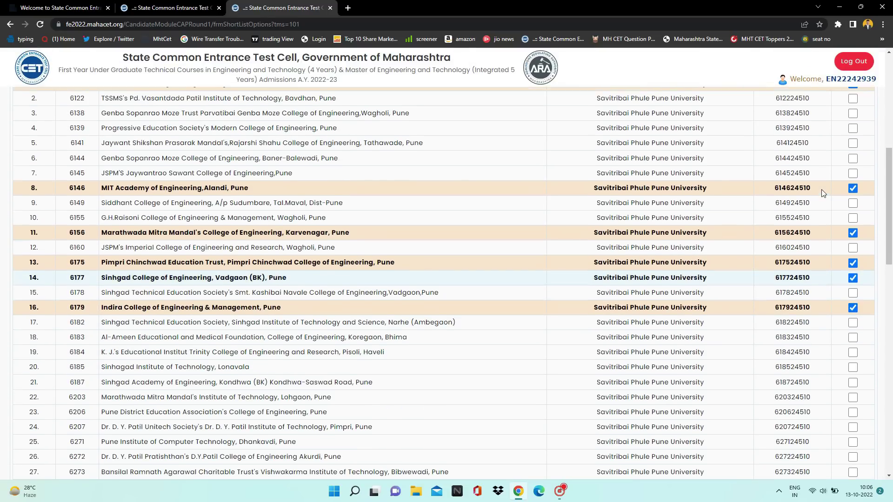
{"action": "scroll", "coordinate": [822, 189], "scroll_direction": "up", "scroll_amount": 1}
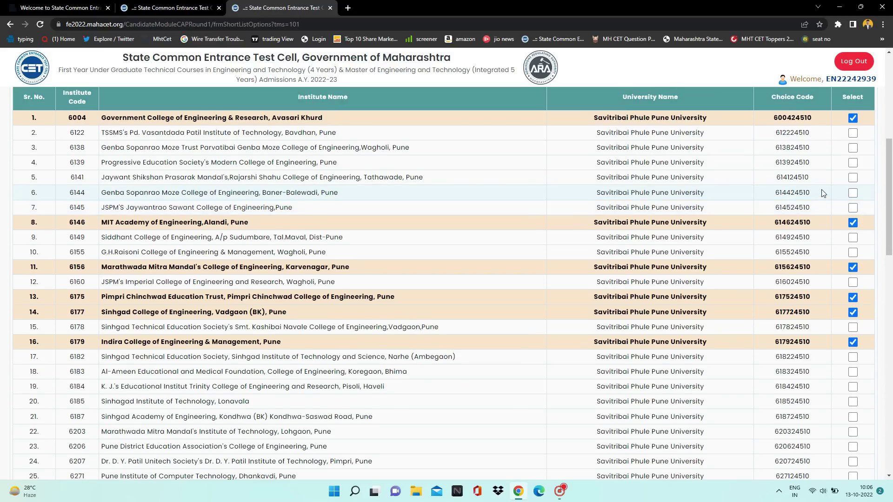
{"action": "scroll", "coordinate": [821, 194], "scroll_direction": "up", "scroll_amount": 1}
{"action": "scroll", "coordinate": [821, 193], "scroll_direction": "down", "scroll_amount": 5}
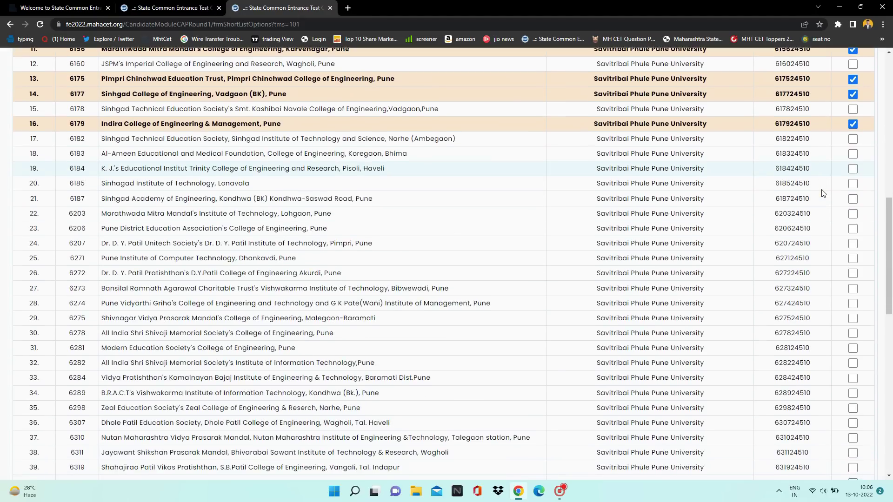
{"action": "scroll", "coordinate": [822, 193], "scroll_direction": "down", "scroll_amount": 10}
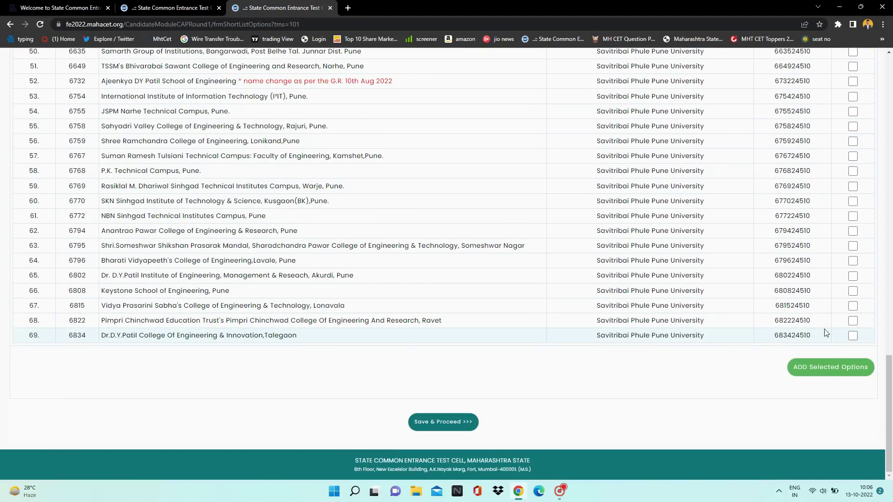
{"action": "left_click", "coordinate": [827, 373]}
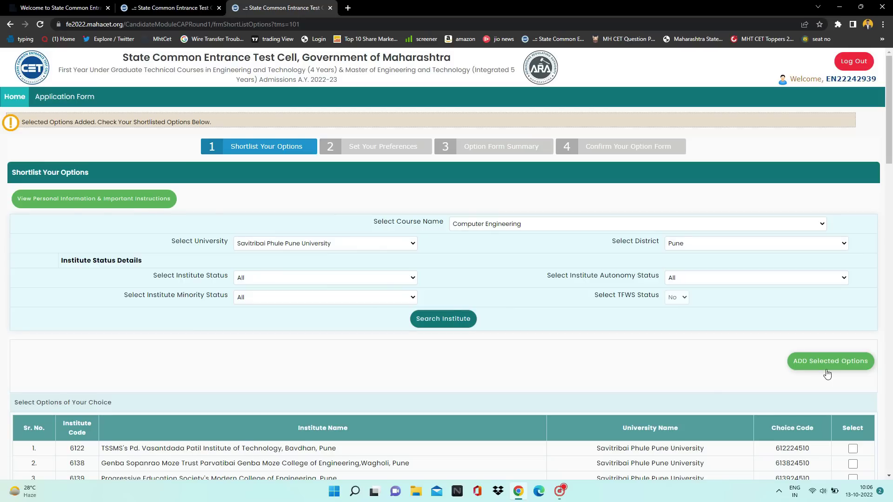
Check the shortlisted options table, including the SL / HU / OHU entry for each institute.
{"action": "scroll", "coordinate": [729, 359], "scroll_direction": "down", "scroll_amount": 3}
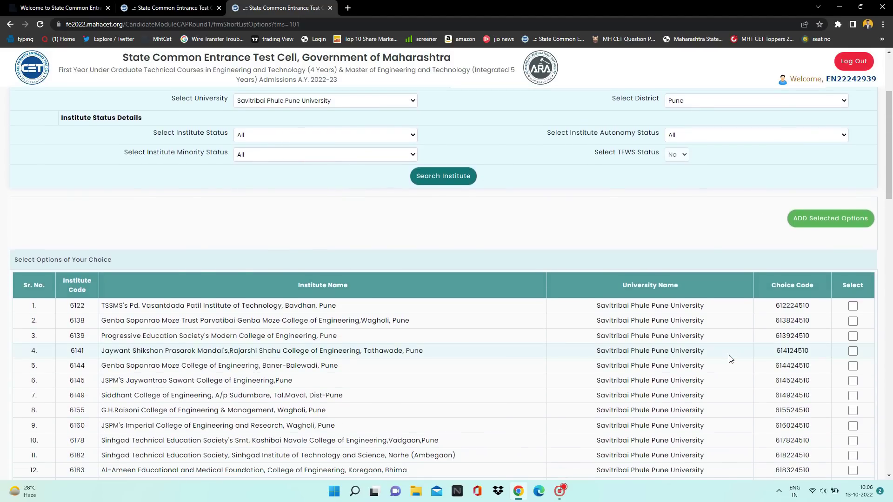
{"action": "scroll", "coordinate": [729, 359], "scroll_direction": "down", "scroll_amount": 20}
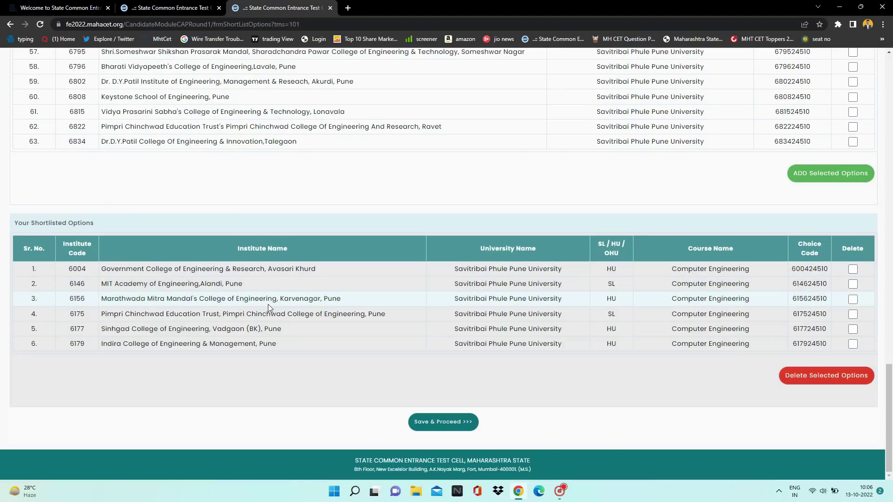
{"action": "scroll", "coordinate": [268, 304], "scroll_direction": "up", "scroll_amount": 3, "text": "ctrl"}
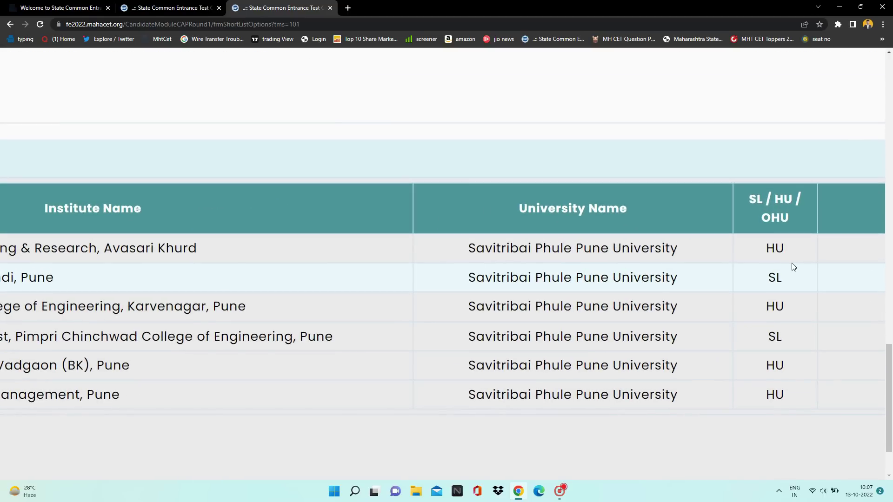
{"action": "scroll", "coordinate": [793, 266], "scroll_direction": "down", "scroll_amount": 3, "text": "ctrl"}
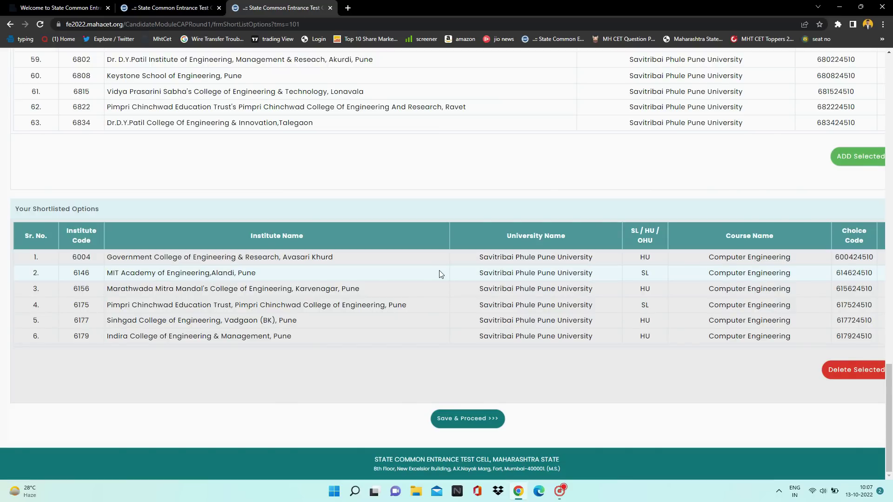
Change the course name in the institute search to Computer Science and Engineering.
{"action": "scroll", "coordinate": [441, 274], "scroll_direction": "up", "scroll_amount": 20}
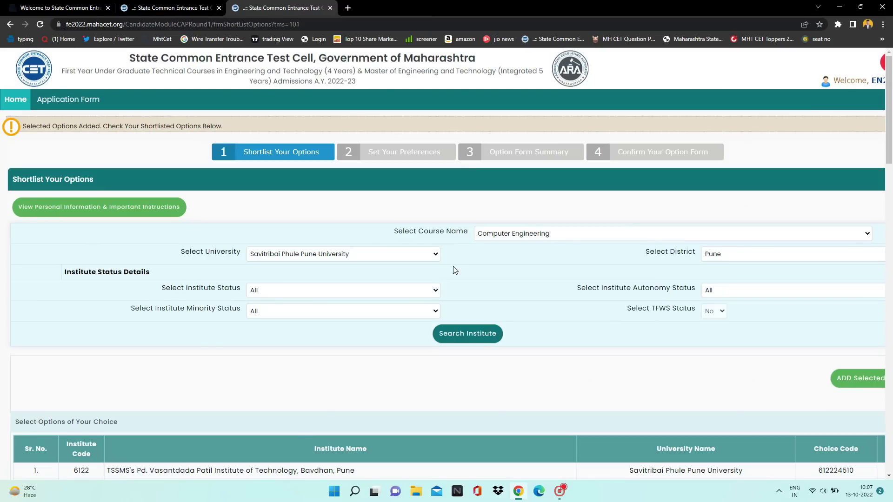
{"action": "left_click", "coordinate": [581, 234]}
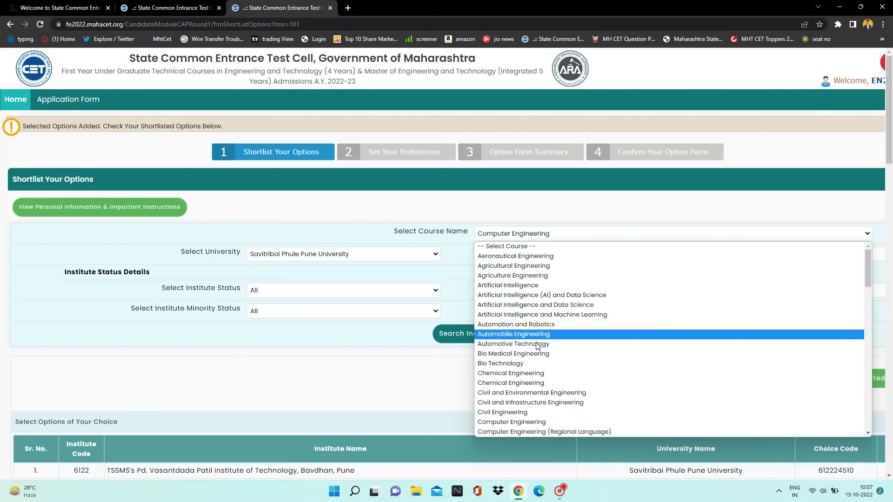
{"action": "scroll", "coordinate": [530, 401], "scroll_direction": "down", "scroll_amount": 2}
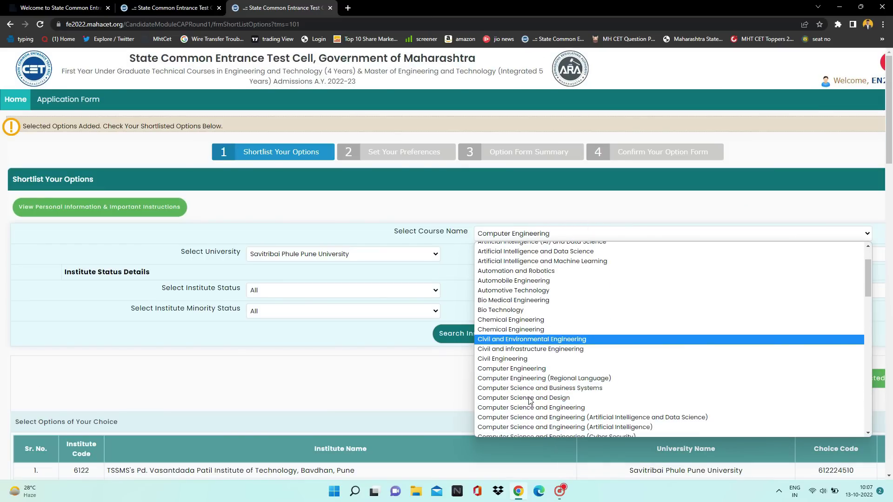
{"action": "scroll", "coordinate": [530, 400], "scroll_direction": "down", "scroll_amount": 1}
{"action": "scroll", "coordinate": [530, 372], "scroll_direction": "down", "scroll_amount": 1}
{"action": "left_click", "coordinate": [521, 366]}
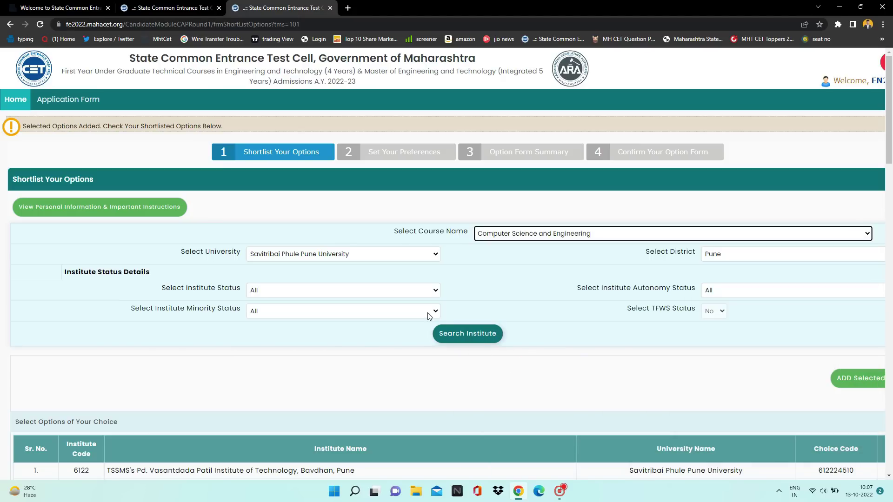
Search for Computer Science and Engineering institutes under Rashtrasant Tukadoji Maharaj Nagpur University in the Nagpur district.
{"action": "left_click", "coordinate": [365, 256]}
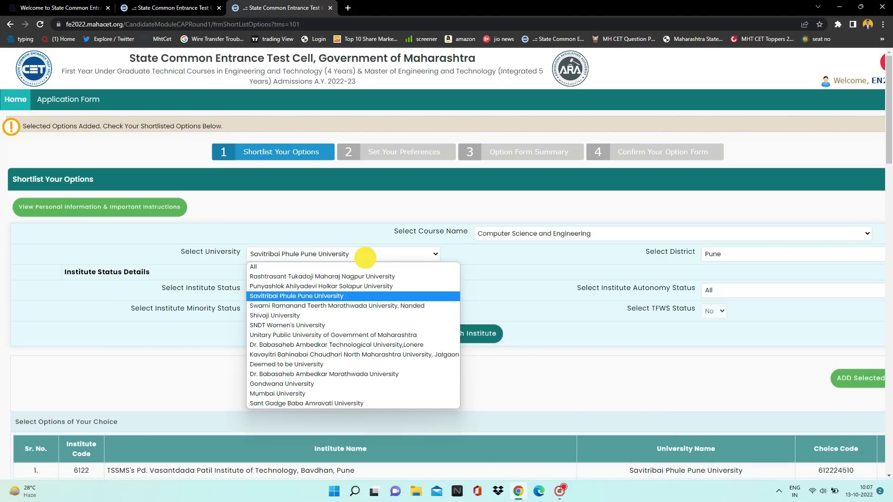
{"action": "left_click", "coordinate": [303, 277]}
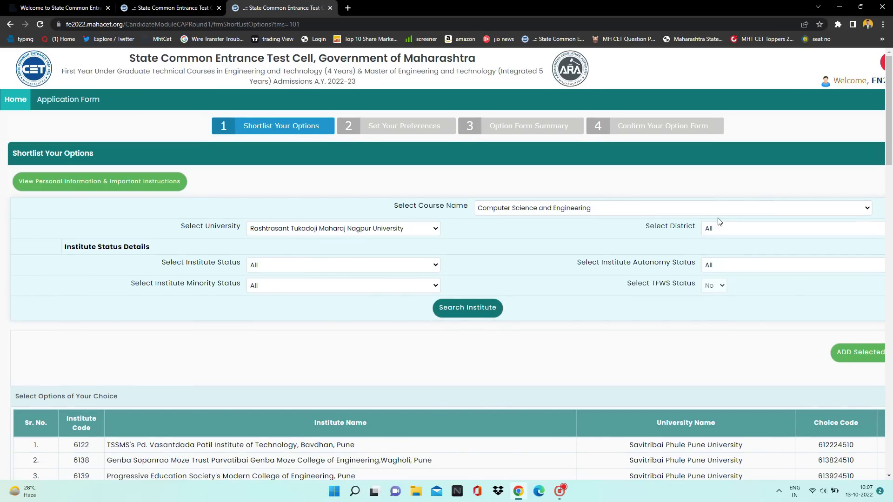
{"action": "left_click", "coordinate": [726, 227]}
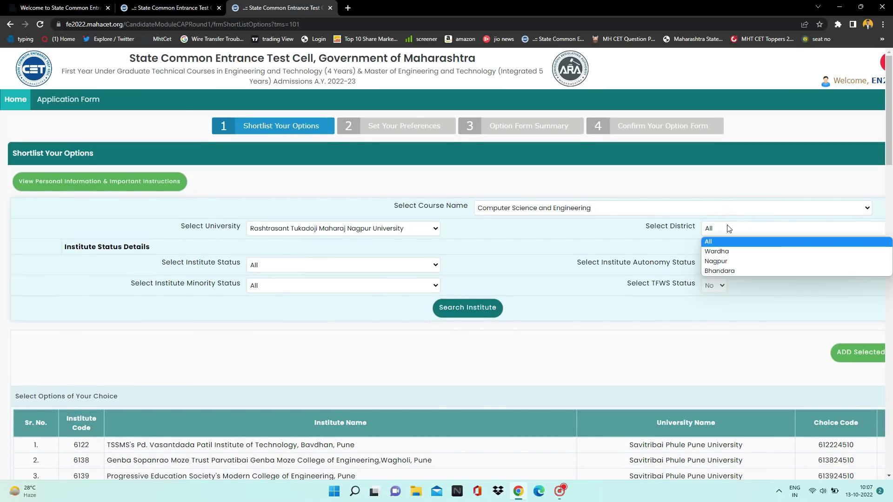
{"action": "left_click", "coordinate": [729, 262]}
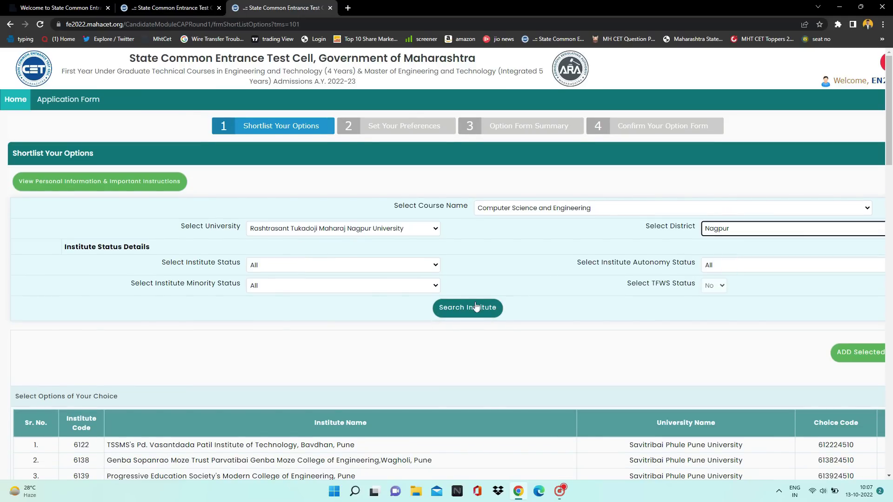
{"action": "left_click", "coordinate": [456, 313]}
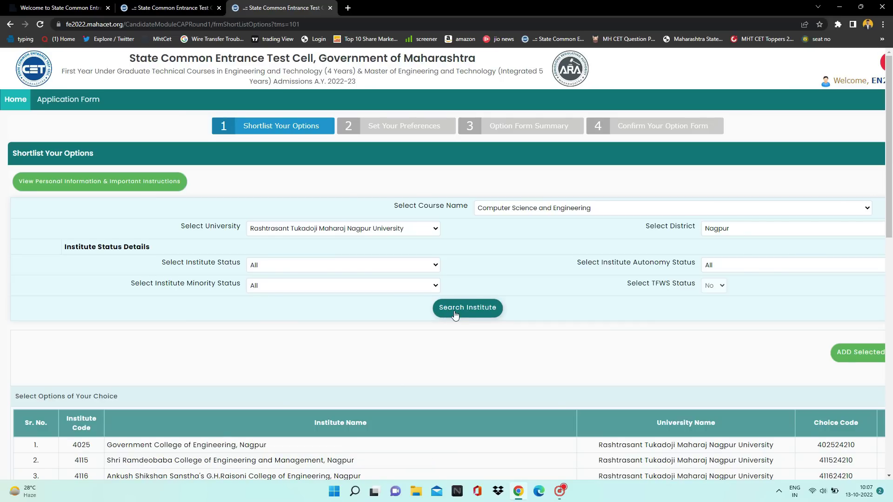
Add Government College of Engineering, Shri Ramdeobaba College of Engineering and Management, and G.H.Raisoni College of Engineering, Nagpur, to the shortlisted options.
{"action": "scroll", "coordinate": [365, 361], "scroll_direction": "down", "scroll_amount": 2}
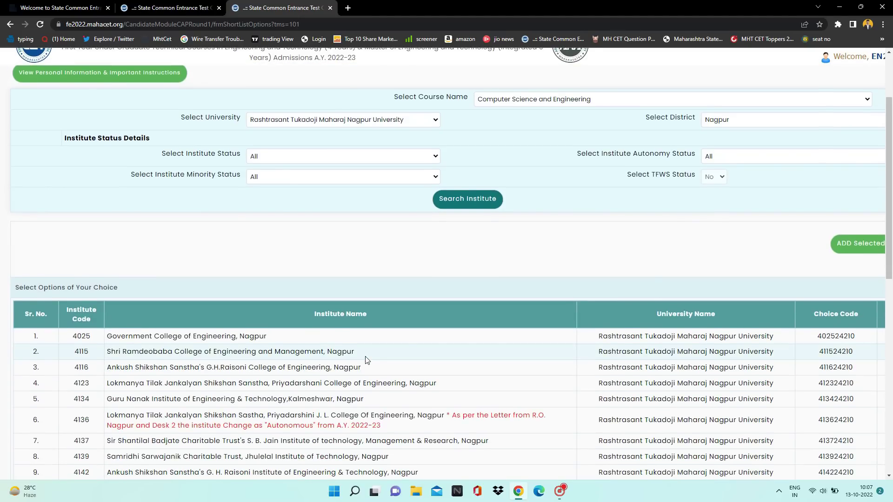
{"action": "scroll", "coordinate": [366, 360], "scroll_direction": "down", "scroll_amount": 1}
{"action": "scroll", "coordinate": [365, 360], "scroll_direction": "down", "scroll_amount": 1}
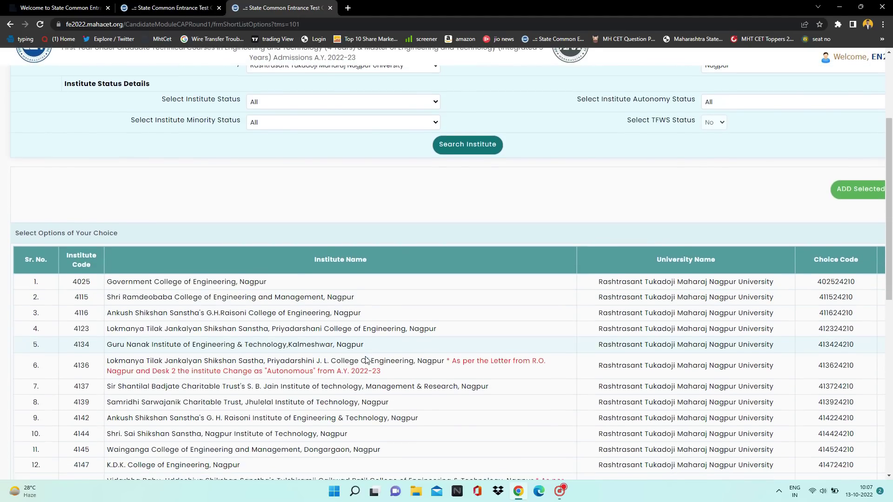
{"action": "key", "text": "ctrl+minus"}
{"action": "scroll", "coordinate": [365, 358], "scroll_direction": "up", "scroll_amount": 1}
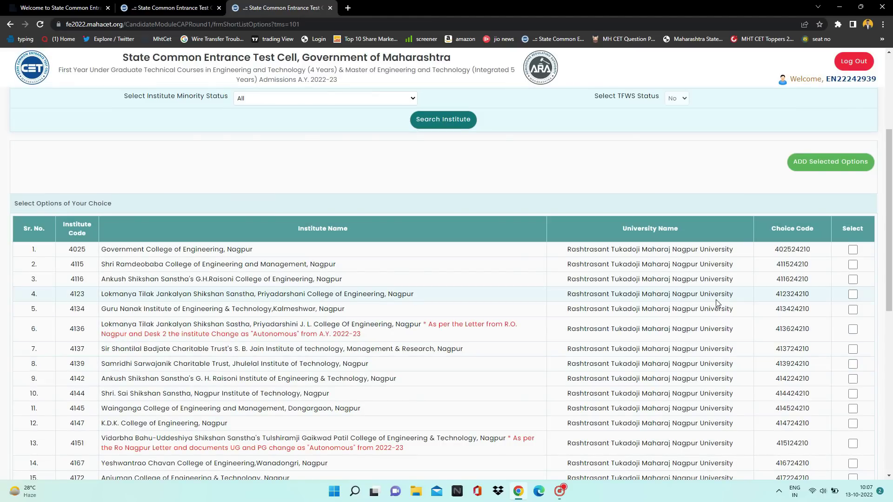
{"action": "left_click", "coordinate": [853, 250]}
{"action": "left_click", "coordinate": [853, 265]}
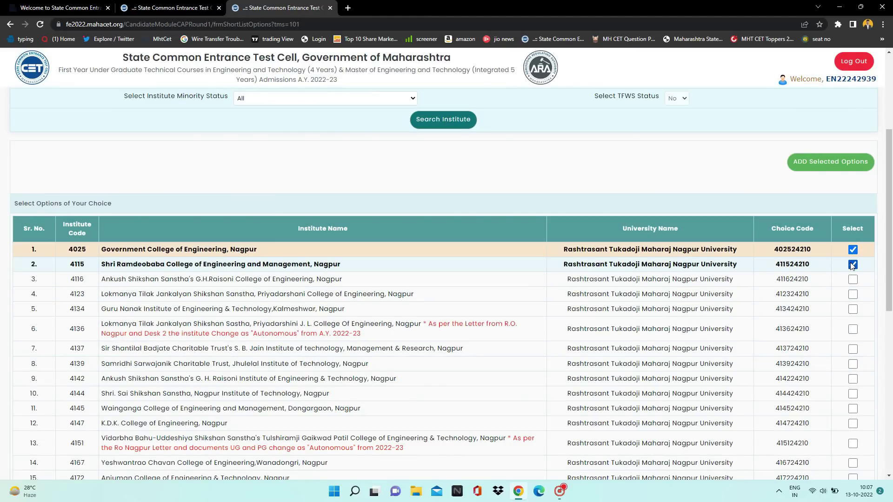
{"action": "left_click", "coordinate": [853, 280]}
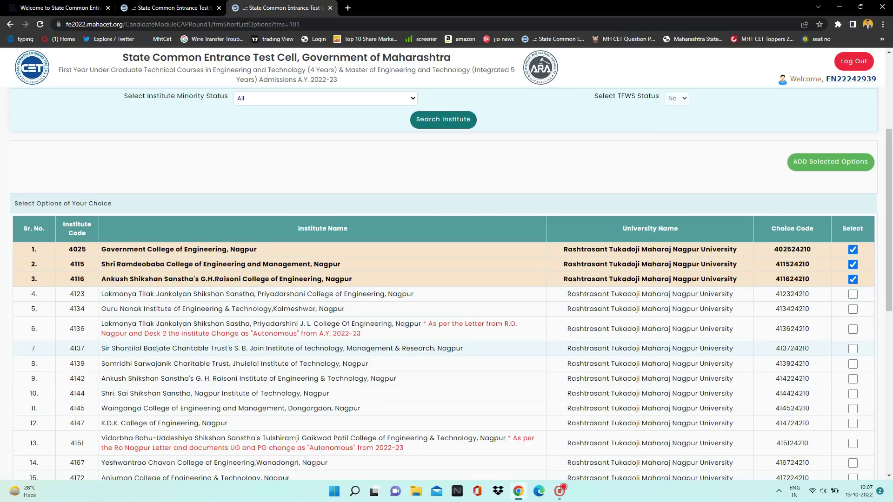
{"action": "scroll", "coordinate": [664, 348], "scroll_direction": "down", "scroll_amount": 1}
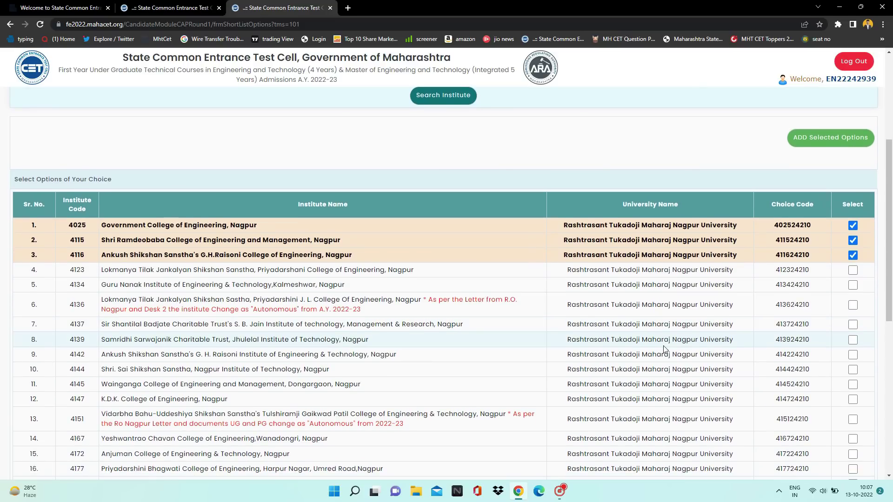
{"action": "scroll", "coordinate": [838, 139], "scroll_direction": "up", "scroll_amount": 3}
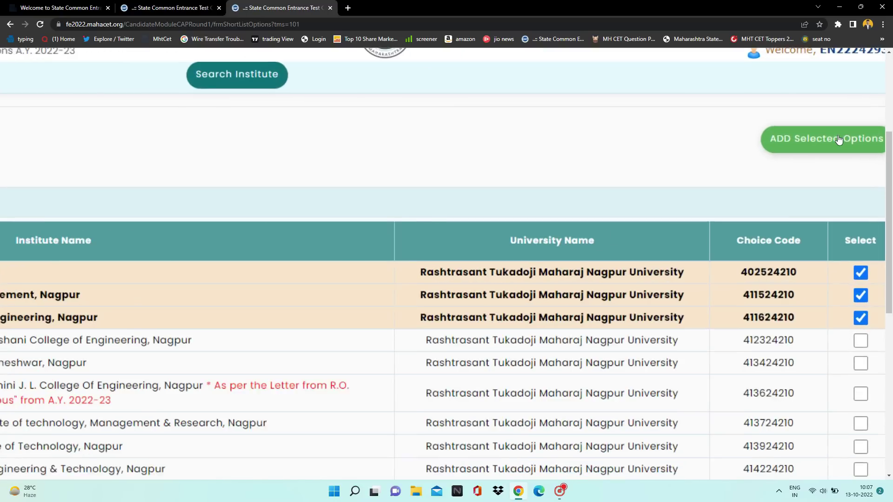
{"action": "left_click", "coordinate": [818, 135]}
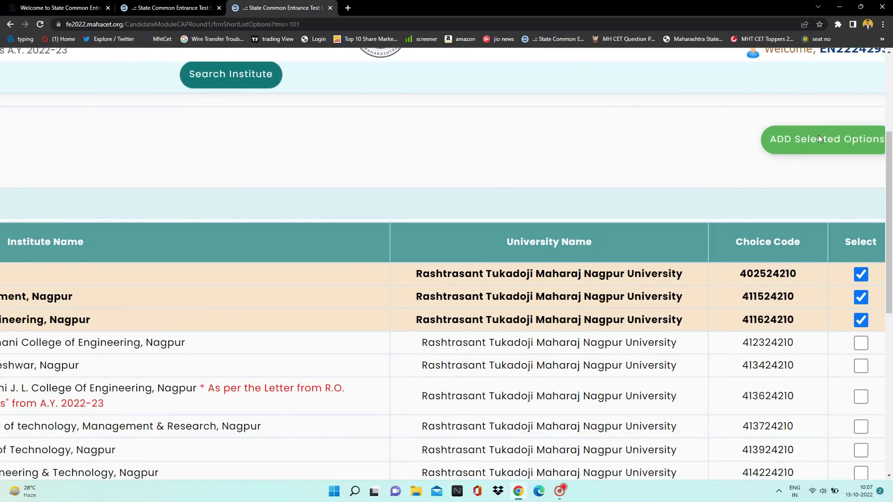
Review the shortlisted options table, checking the university, SL / HU / OHU entry and course name of the Pune and Nagpur institutes.
{"action": "scroll", "coordinate": [548, 273], "scroll_direction": "down", "scroll_amount": 5}
{"action": "scroll", "coordinate": [549, 273], "scroll_direction": "down", "scroll_amount": 20}
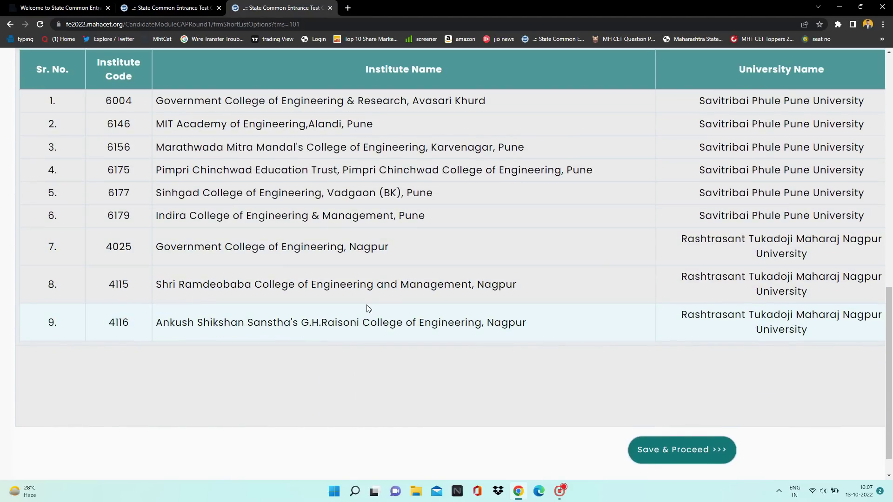
{"action": "scroll", "coordinate": [369, 309], "scroll_direction": "right", "scroll_amount": 1}
{"action": "scroll", "coordinate": [369, 309], "scroll_direction": "up", "scroll_amount": 1}
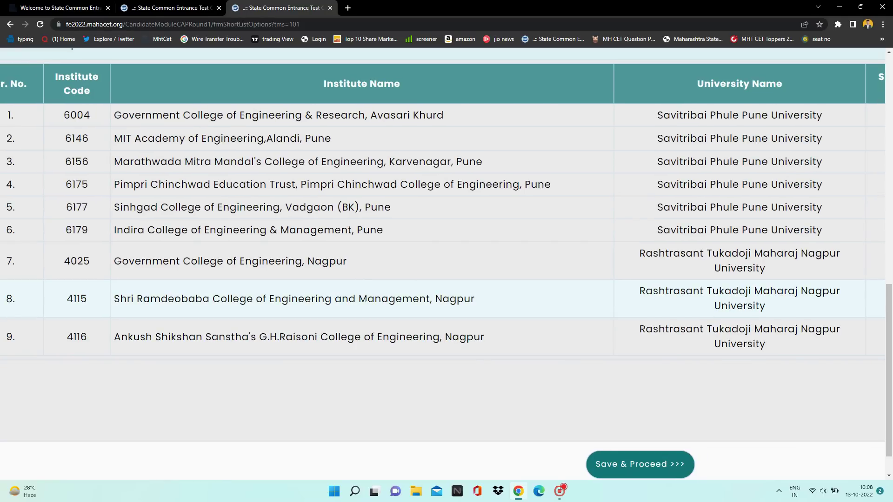
{"action": "scroll", "coordinate": [369, 309], "scroll_direction": "down", "scroll_amount": 2, "text": "ctrl"}
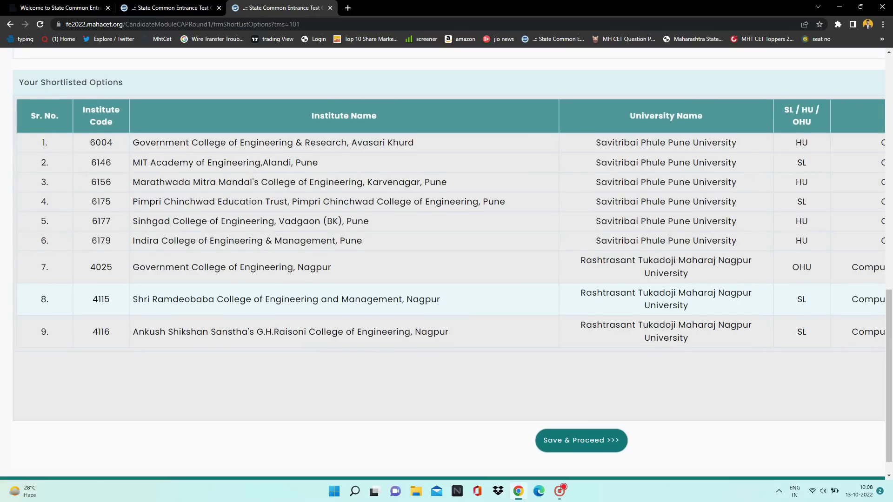
{"action": "scroll", "coordinate": [368, 309], "scroll_direction": "up", "scroll_amount": 1}
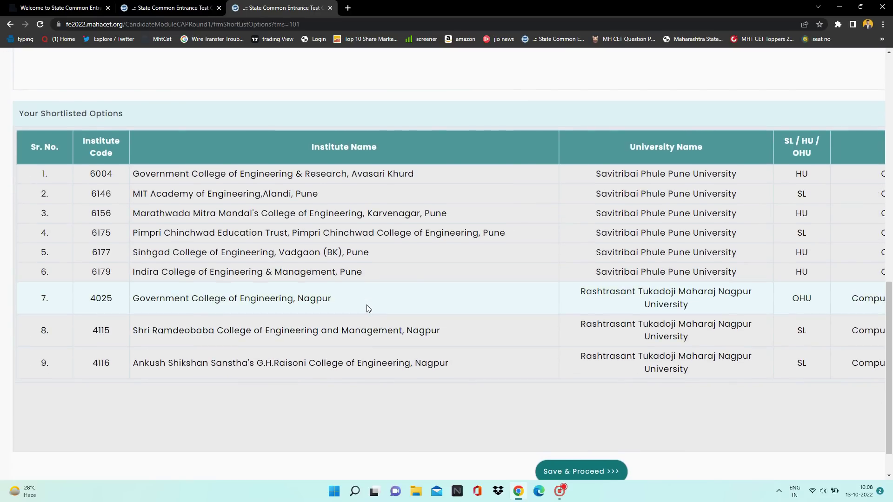
{"action": "scroll", "coordinate": [369, 309], "scroll_direction": "up", "scroll_amount": 1}
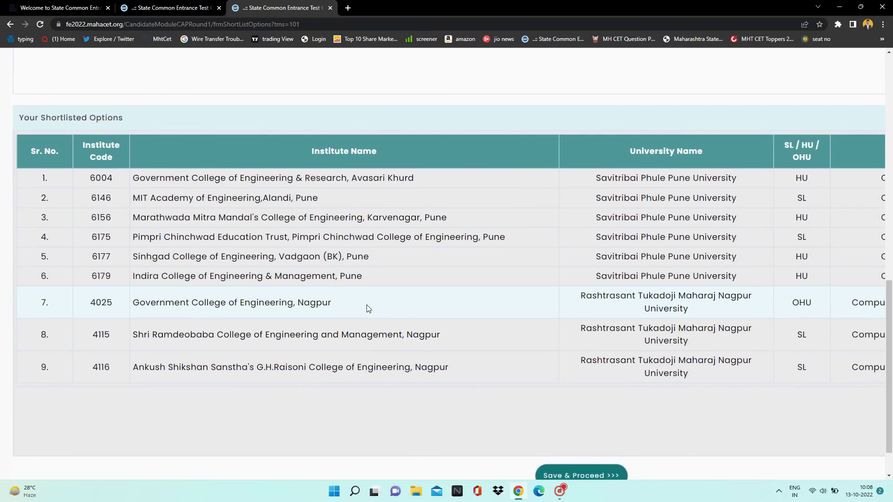
{"action": "scroll", "coordinate": [369, 309], "scroll_direction": "down", "scroll_amount": 1}
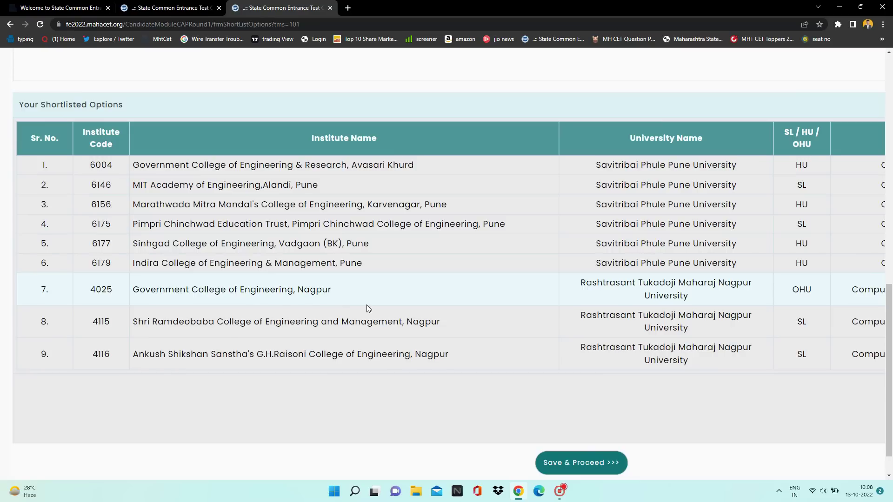
{"action": "scroll", "coordinate": [369, 309], "scroll_direction": "up", "scroll_amount": 1}
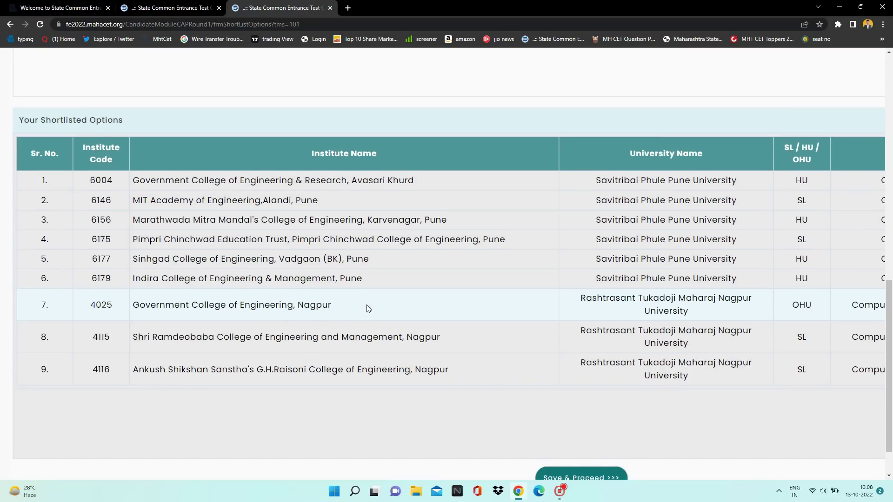
{"action": "scroll", "coordinate": [369, 309], "scroll_direction": "down", "scroll_amount": 1}
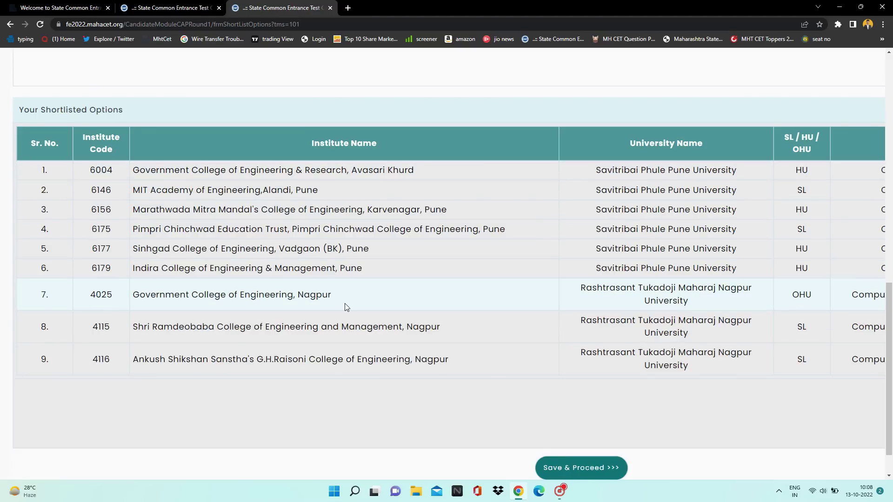
{"action": "scroll", "coordinate": [346, 306], "scroll_direction": "down", "scroll_amount": 3}
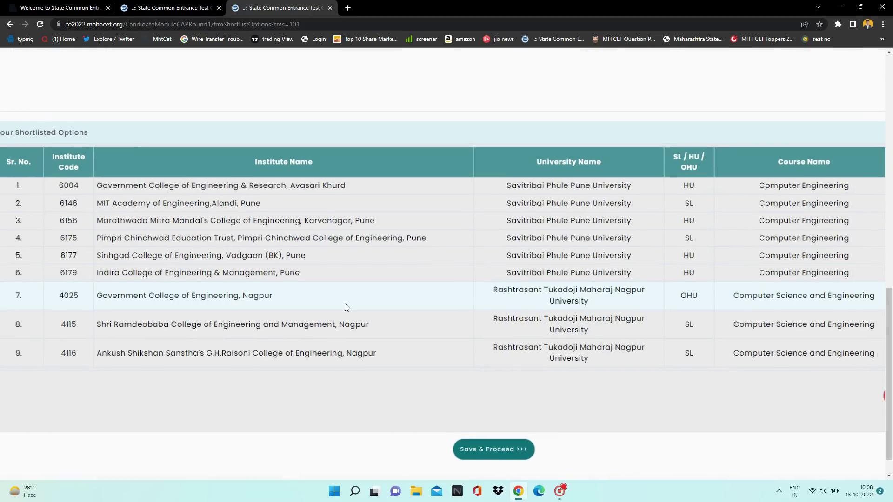
Delete MIT Academy of Engineering, Alandi, Pune from the shortlisted options.
{"action": "scroll", "coordinate": [345, 303], "scroll_direction": "down", "scroll_amount": 3}
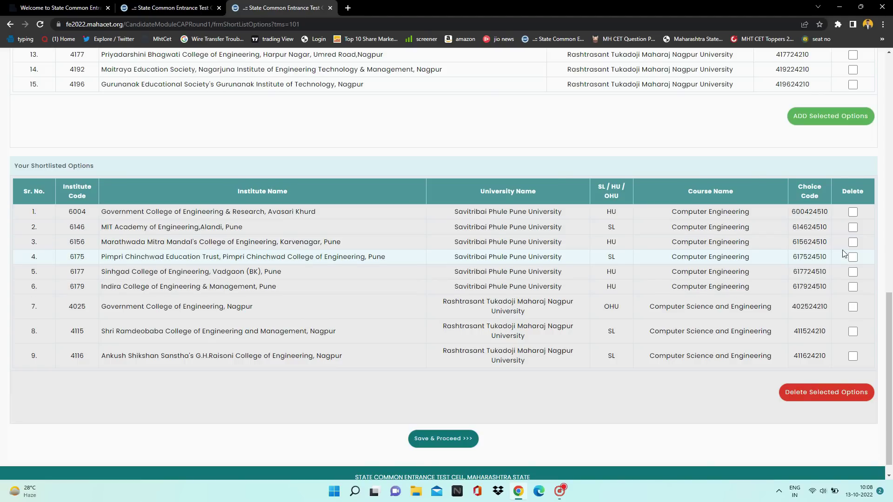
{"action": "left_click", "coordinate": [852, 227]}
{"action": "left_click", "coordinate": [827, 392]}
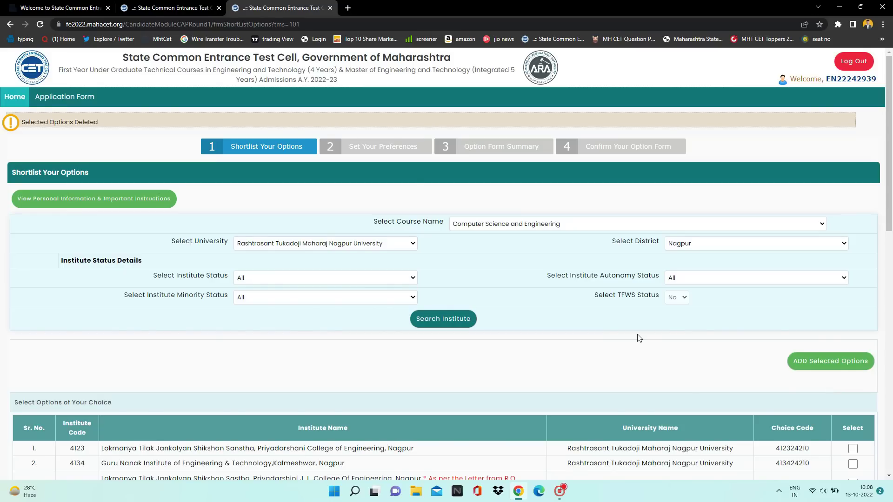